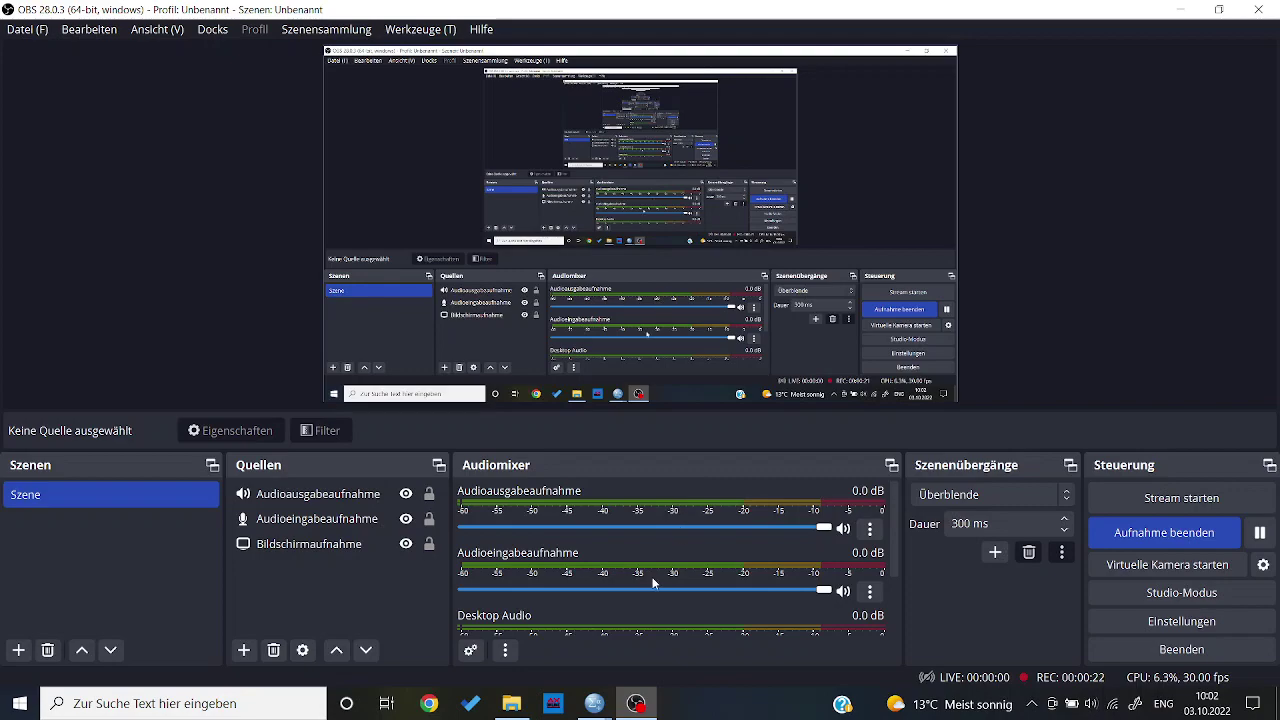
- Bring the Scrambled Animacy Effect data window forward and open the legacy Bar Charts dialog
{"action": "mouse_move", "coordinate": [601, 706]}
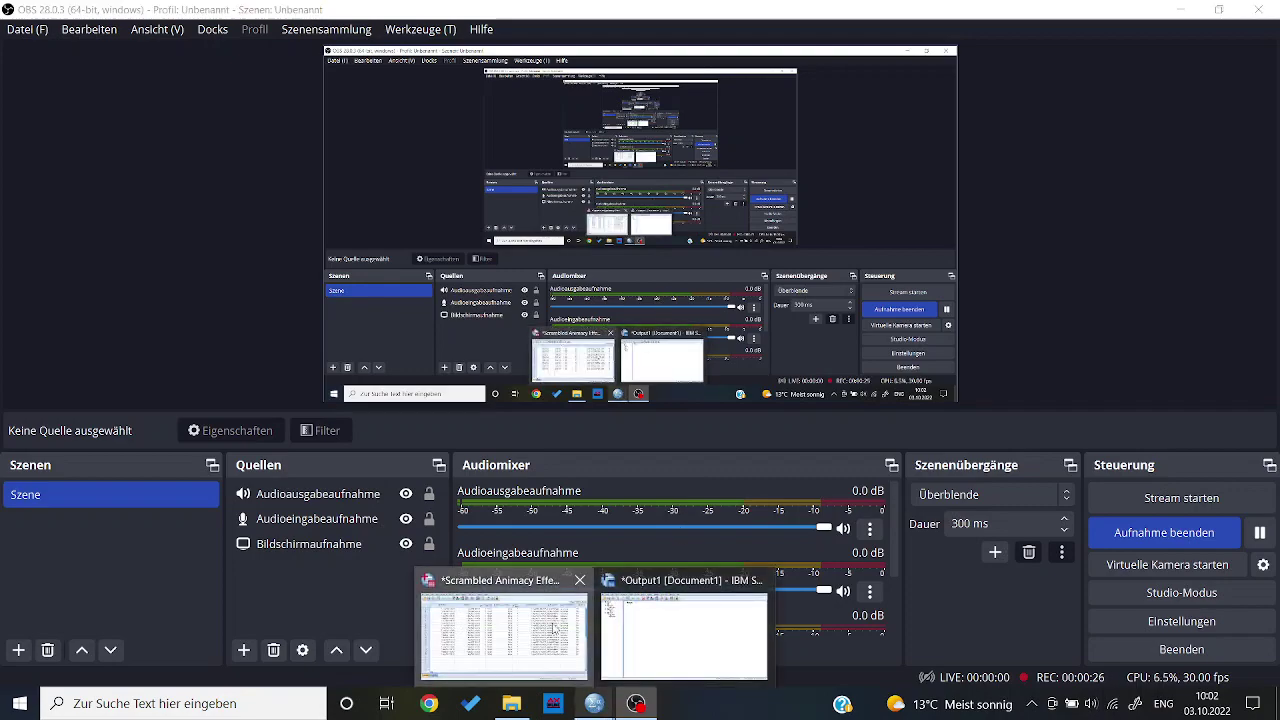
{"action": "left_click", "coordinate": [504, 632]}
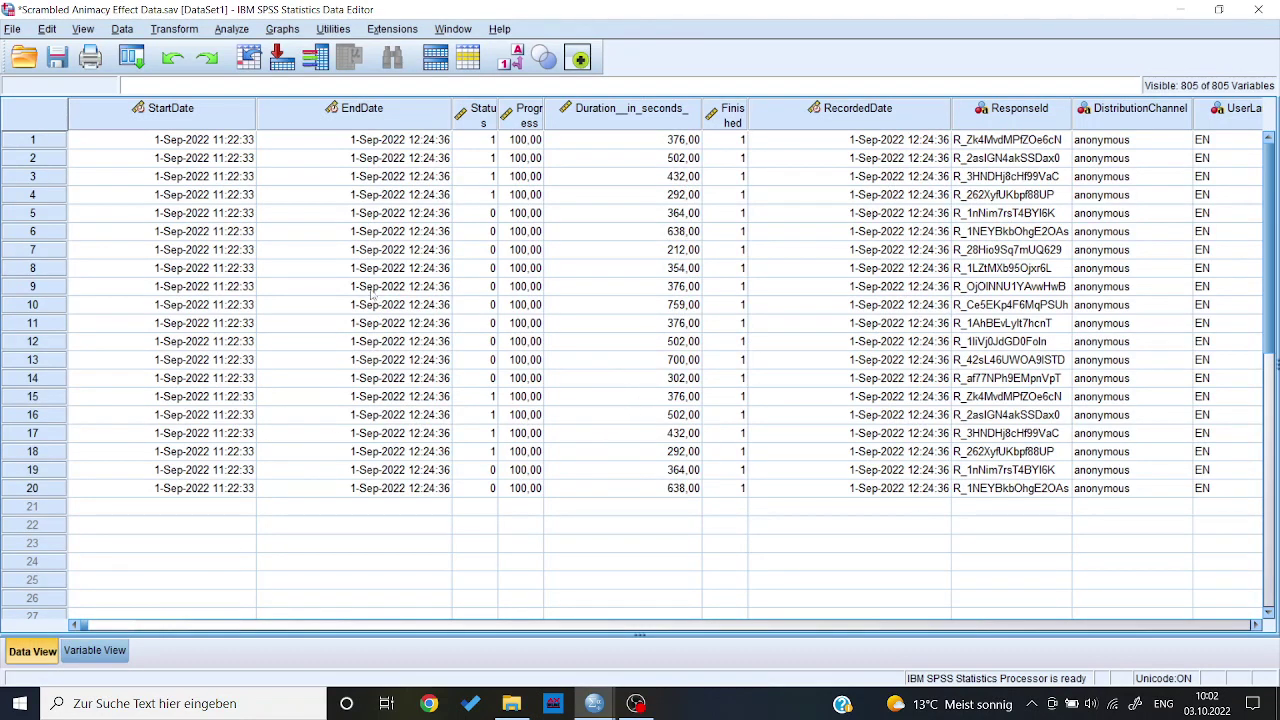
{"action": "left_click", "coordinate": [284, 30]}
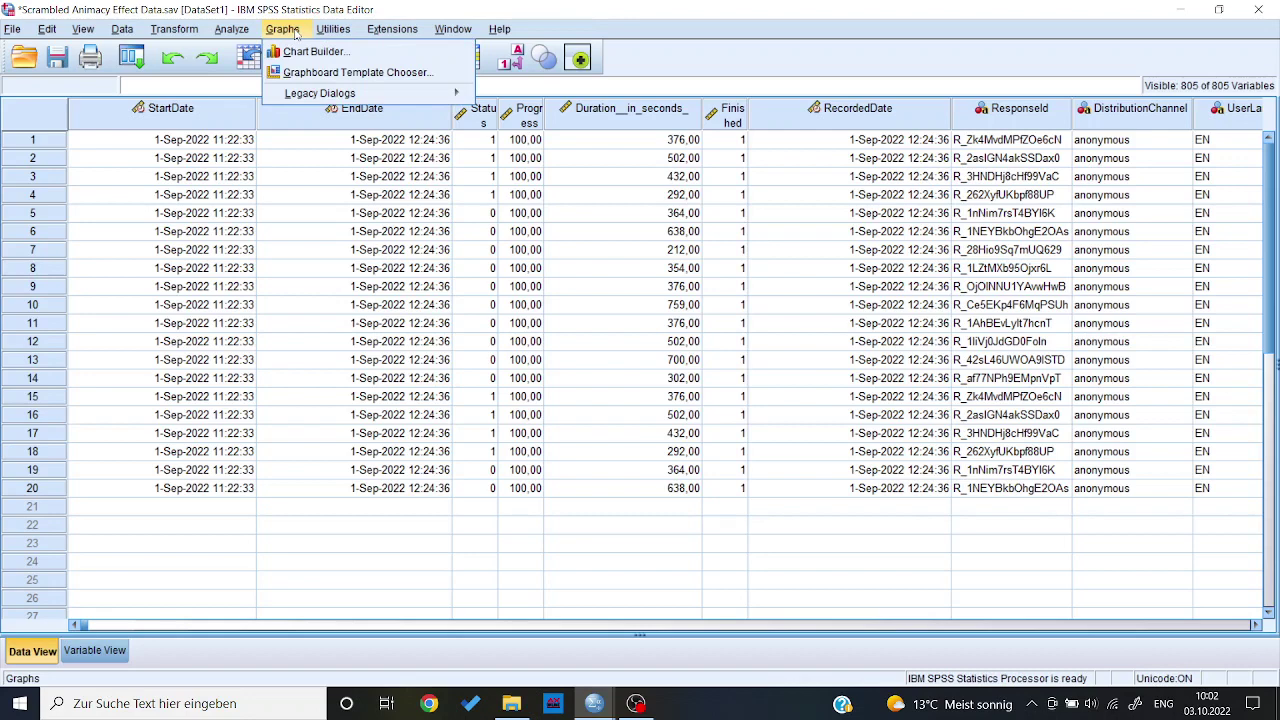
{"action": "mouse_move", "coordinate": [368, 96]}
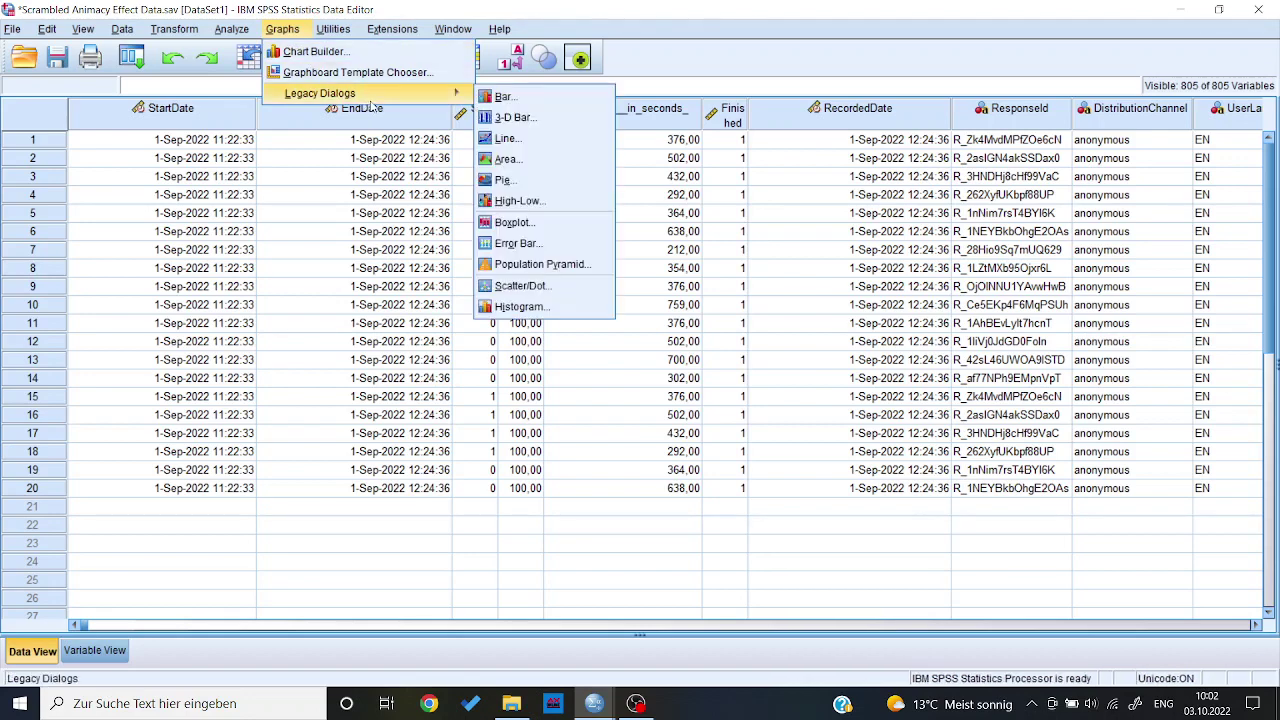
{"action": "left_click", "coordinate": [517, 98]}
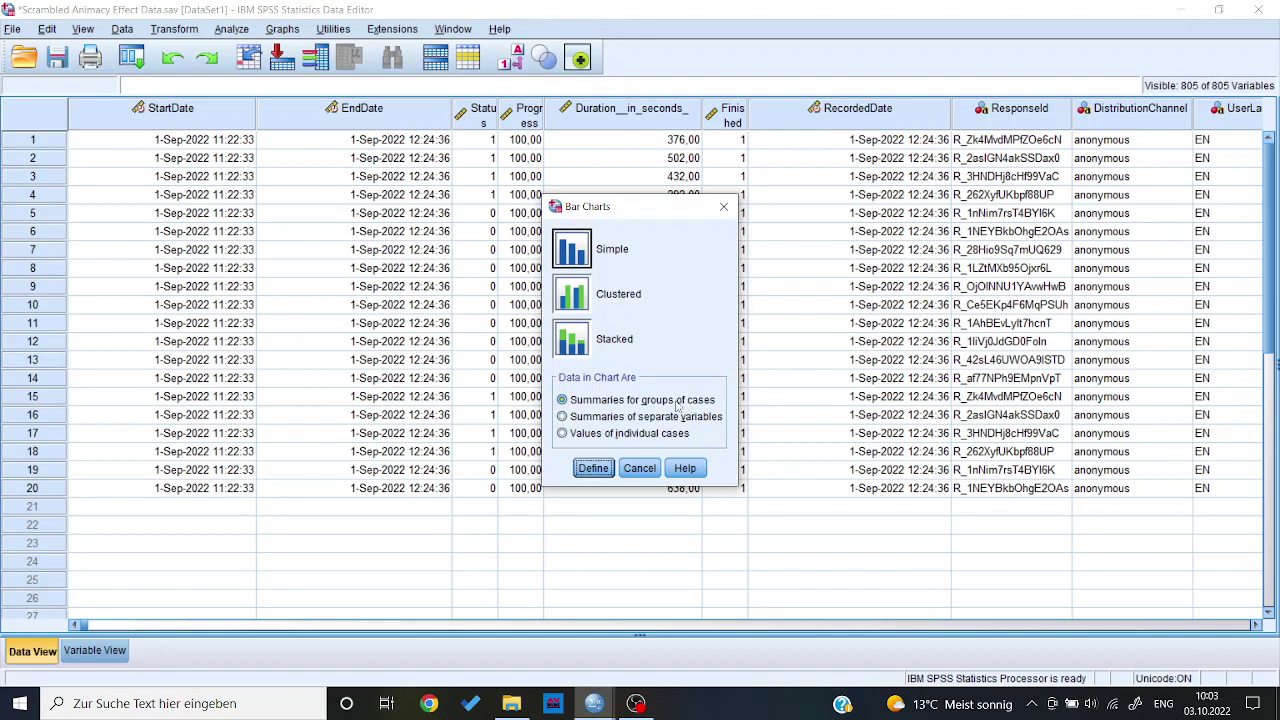
- Cancel the Bar Charts dialog and check the SC1 and SC3 labels in Variable View
{"action": "left_click", "coordinate": [648, 470]}
{"action": "left_click", "coordinate": [95, 651]}
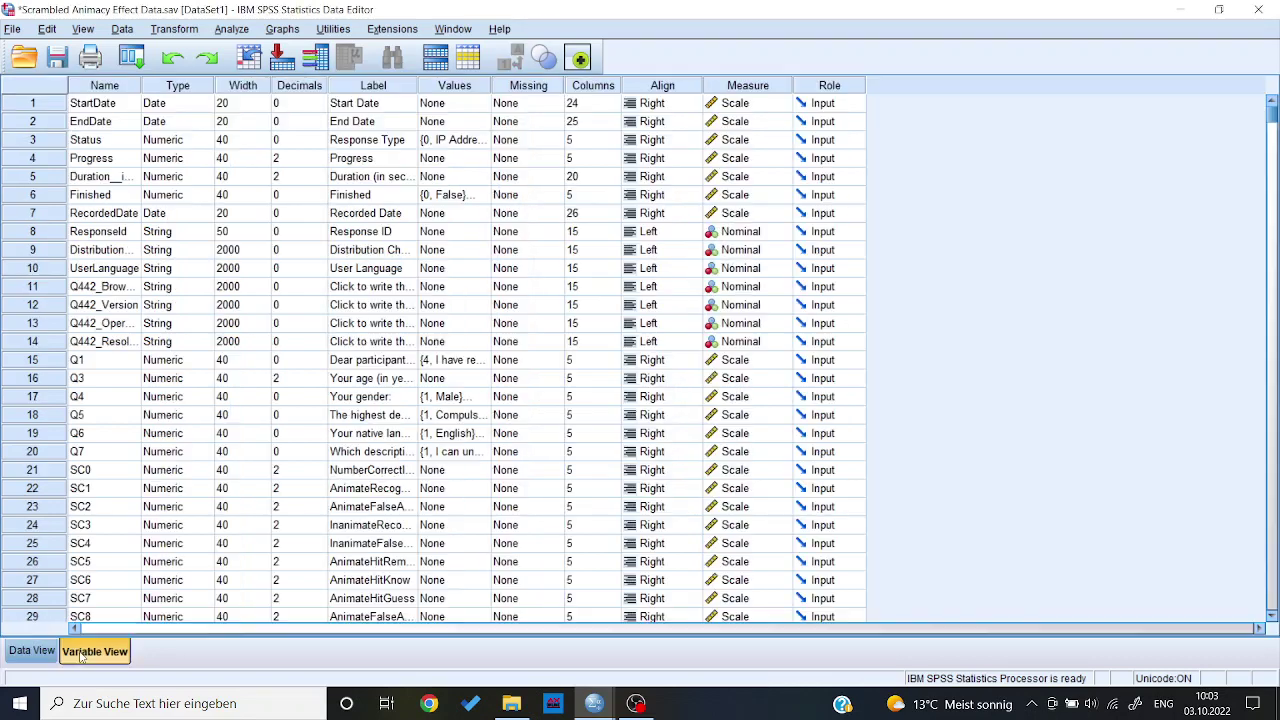
{"action": "scroll", "coordinate": [397, 287], "scroll_direction": "down", "scroll_amount": 1}
{"action": "scroll", "coordinate": [397, 287], "scroll_direction": "down", "scroll_amount": 3}
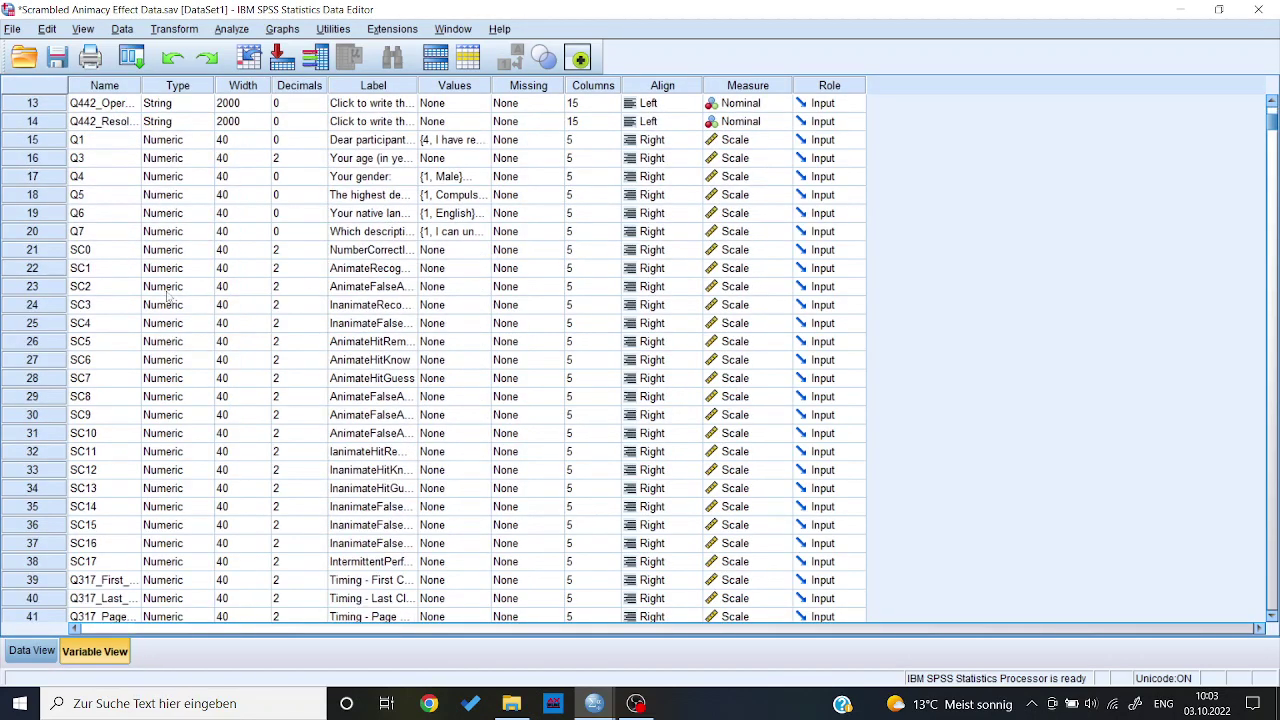
{"action": "left_click", "coordinate": [379, 271]}
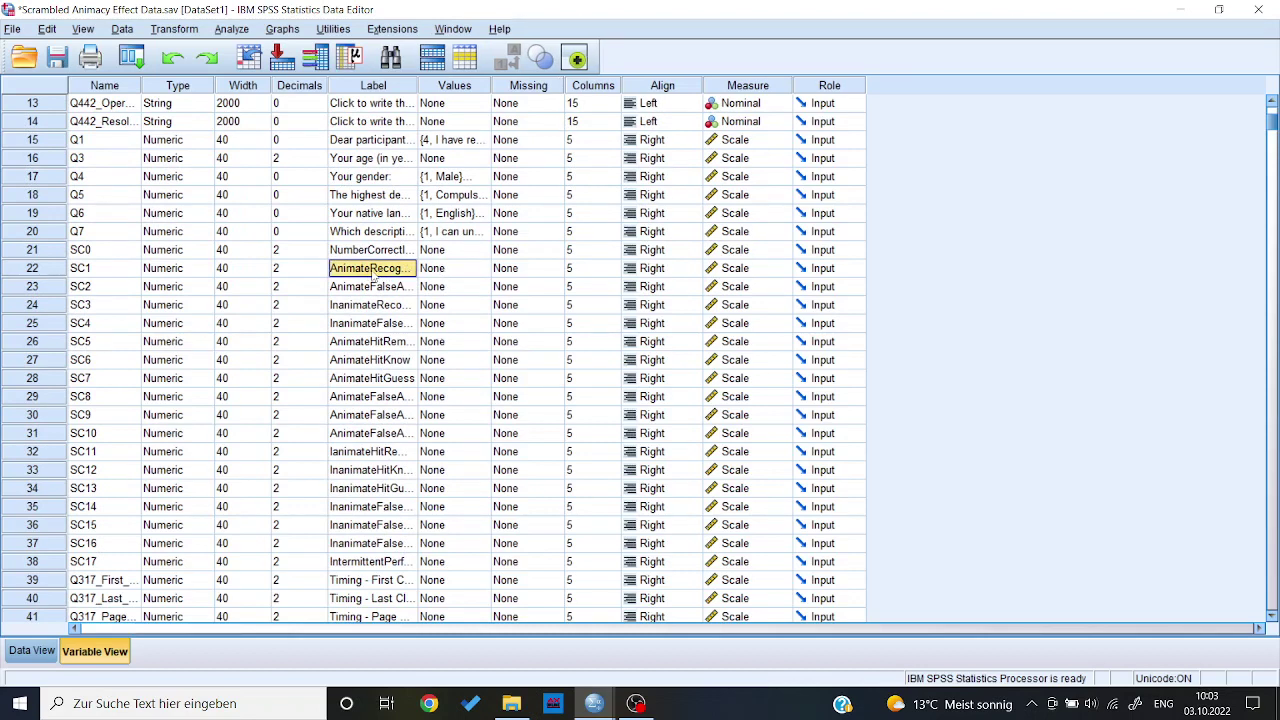
{"action": "left_click", "coordinate": [370, 307]}
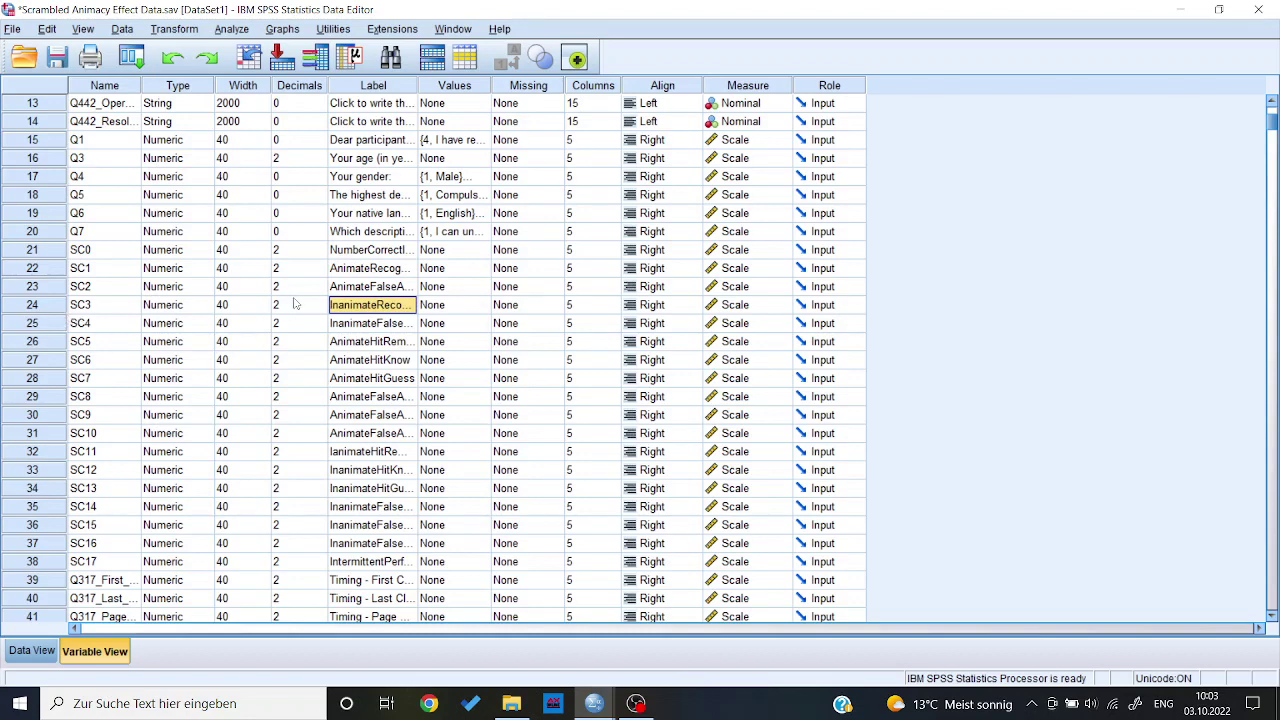
- Back in Data View, define a Simple bar chart of summaries of separate variables
{"action": "left_click", "coordinate": [32, 651]}
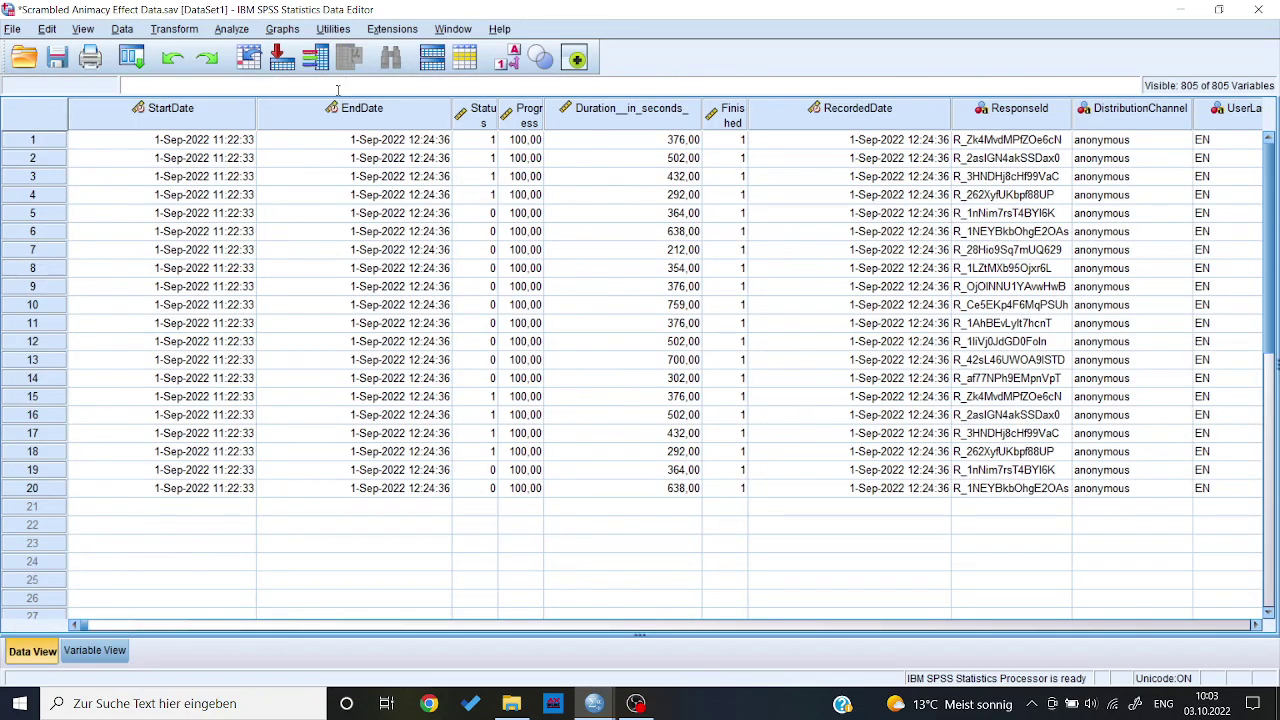
{"action": "left_click", "coordinate": [284, 30]}
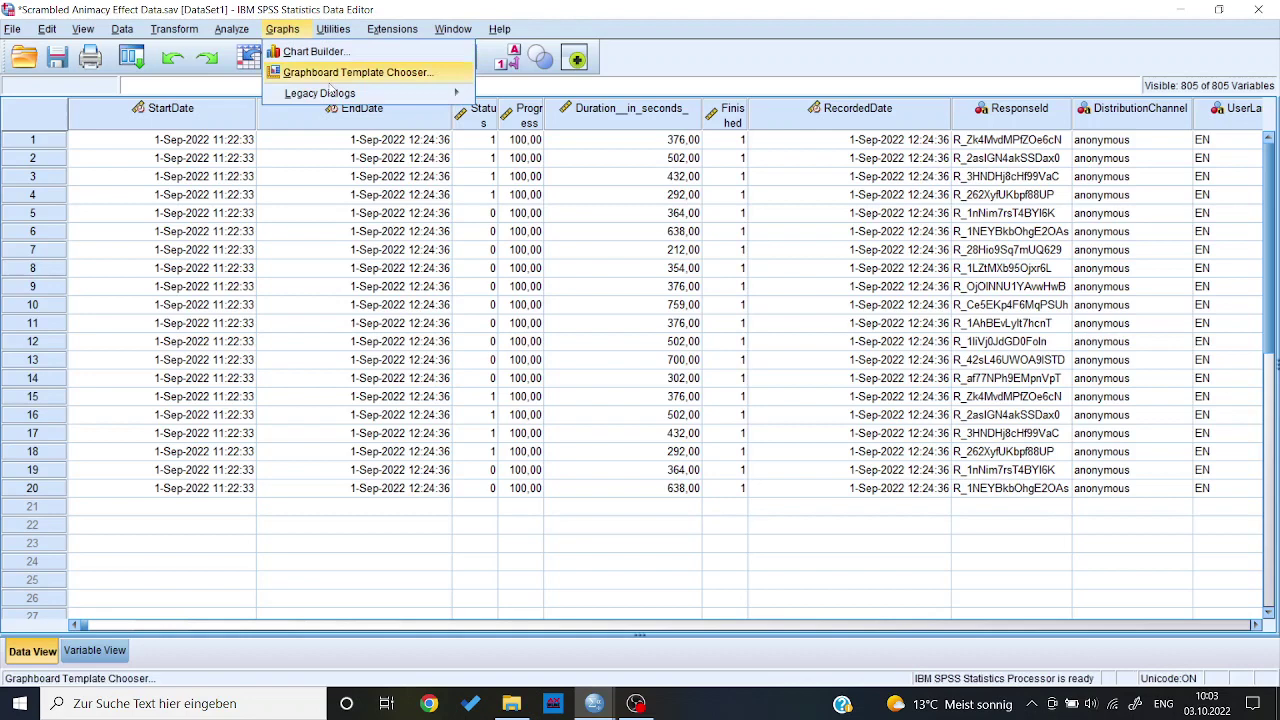
{"action": "mouse_move", "coordinate": [373, 93]}
{"action": "left_click", "coordinate": [506, 97]}
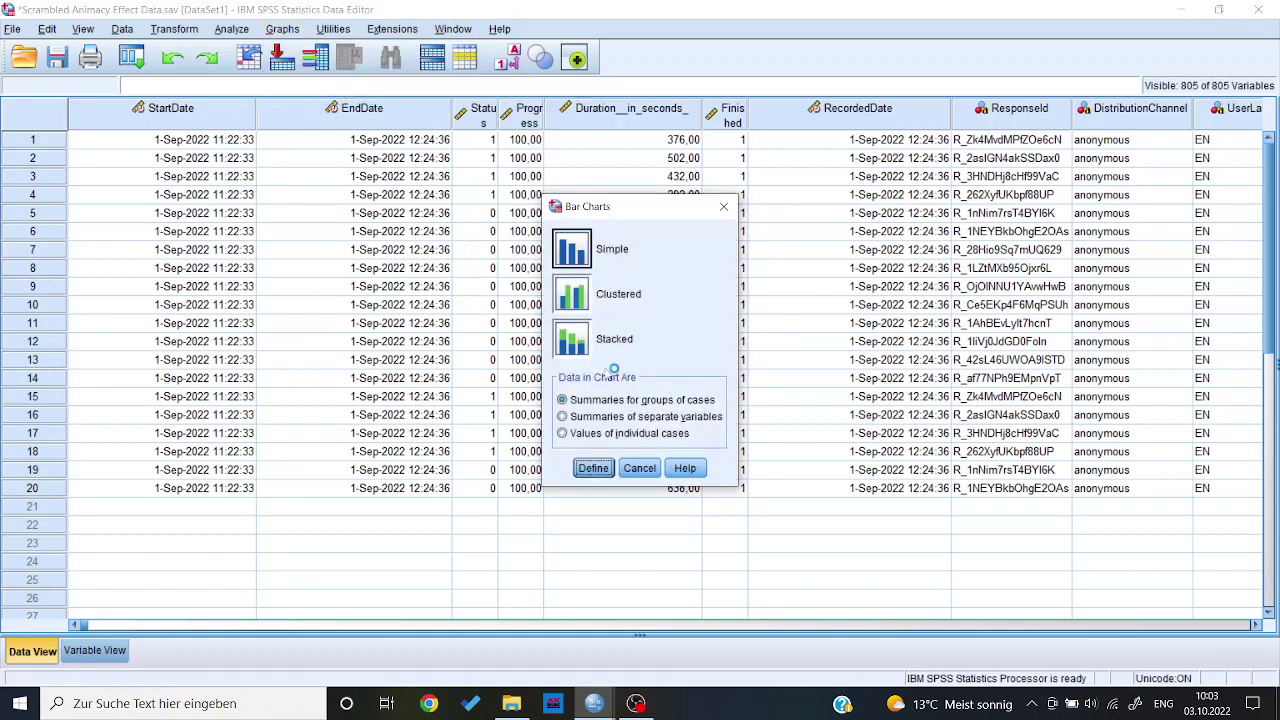
{"action": "left_click", "coordinate": [563, 417]}
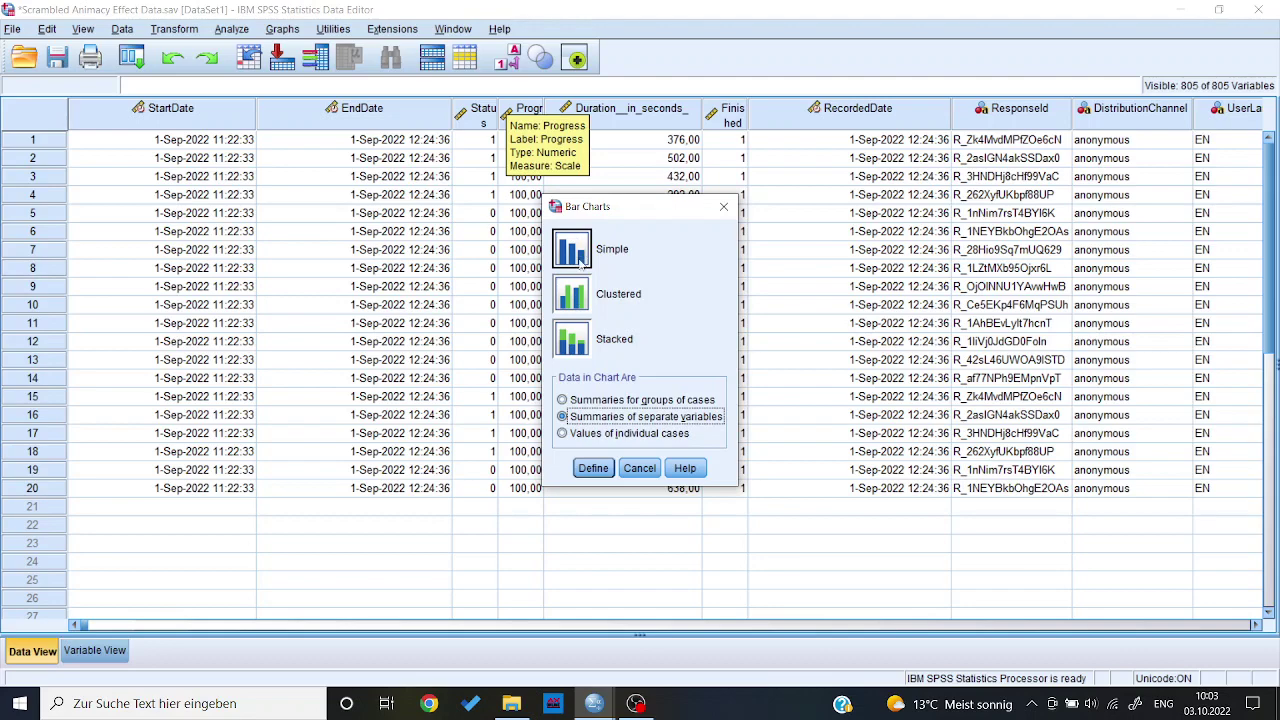
{"action": "left_click", "coordinate": [592, 468]}
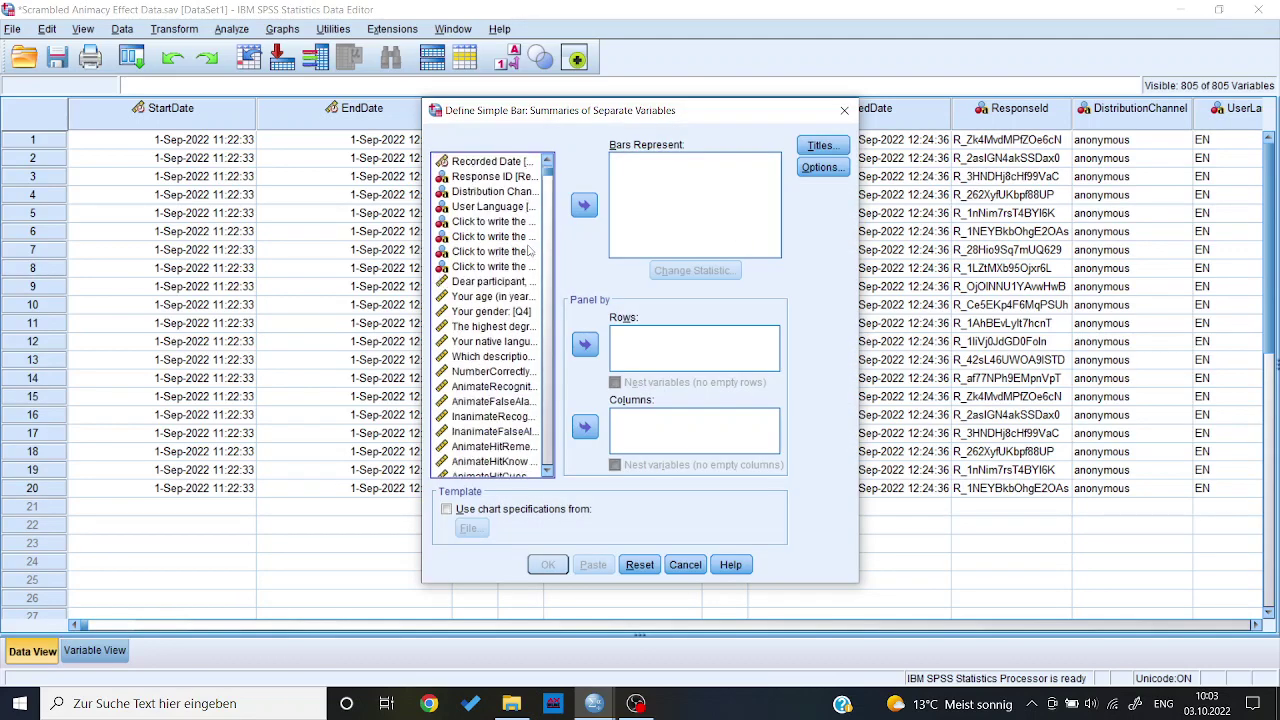
- Add AnimateRecognition and InanimateRecognition to Bars Represent, keeping Mean as the statistic
{"action": "scroll", "coordinate": [529, 256], "scroll_direction": "down", "scroll_amount": 3}
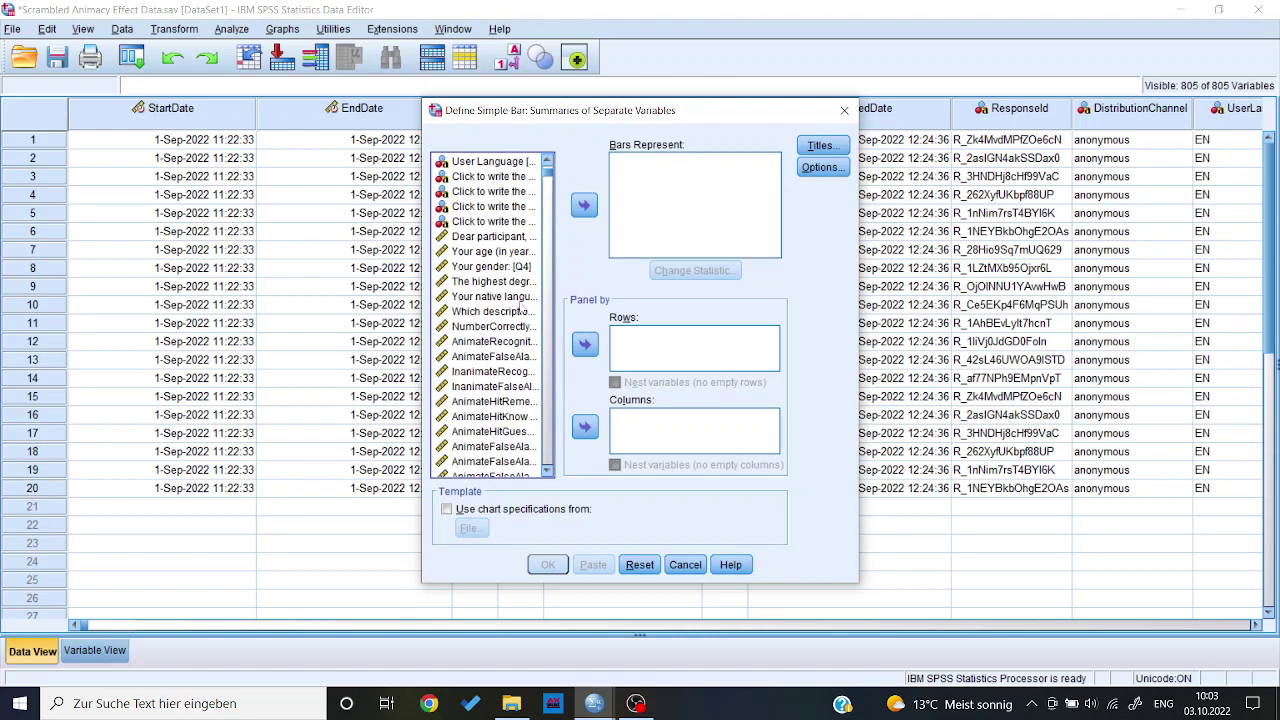
{"action": "left_click", "coordinate": [515, 341]}
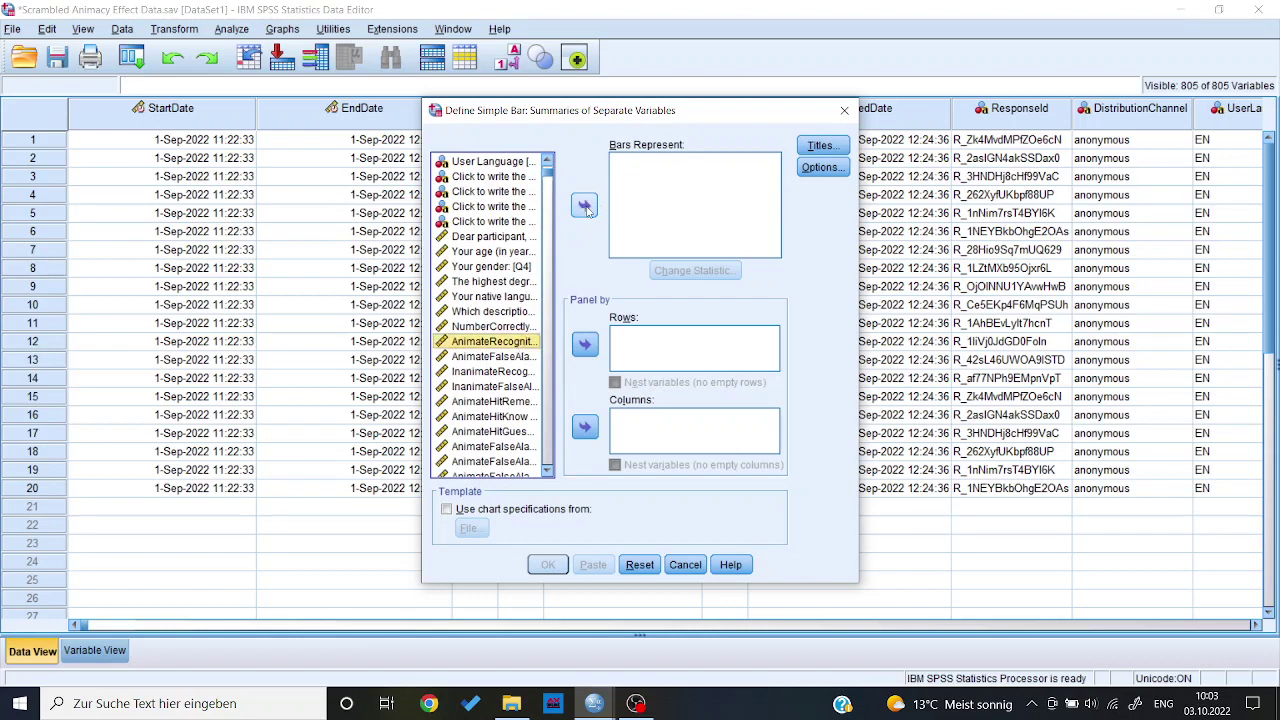
{"action": "left_click", "coordinate": [585, 206]}
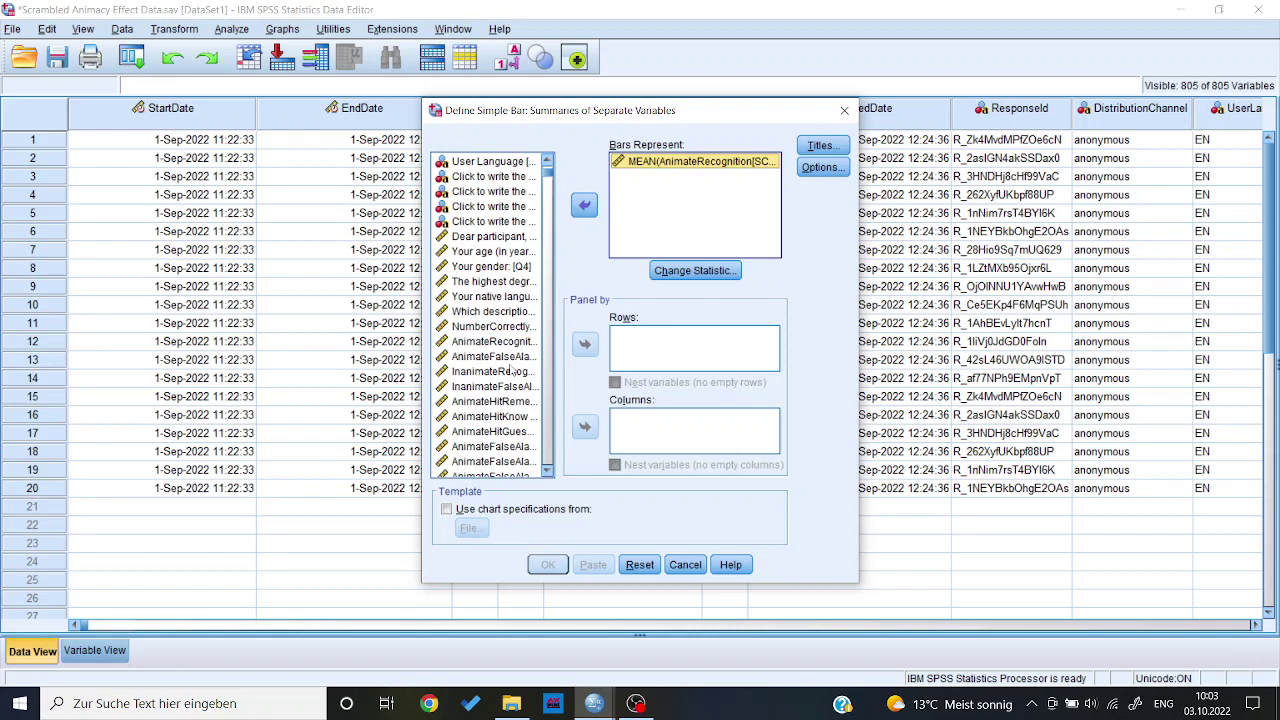
{"action": "left_click", "coordinate": [513, 371]}
{"action": "left_click", "coordinate": [585, 205]}
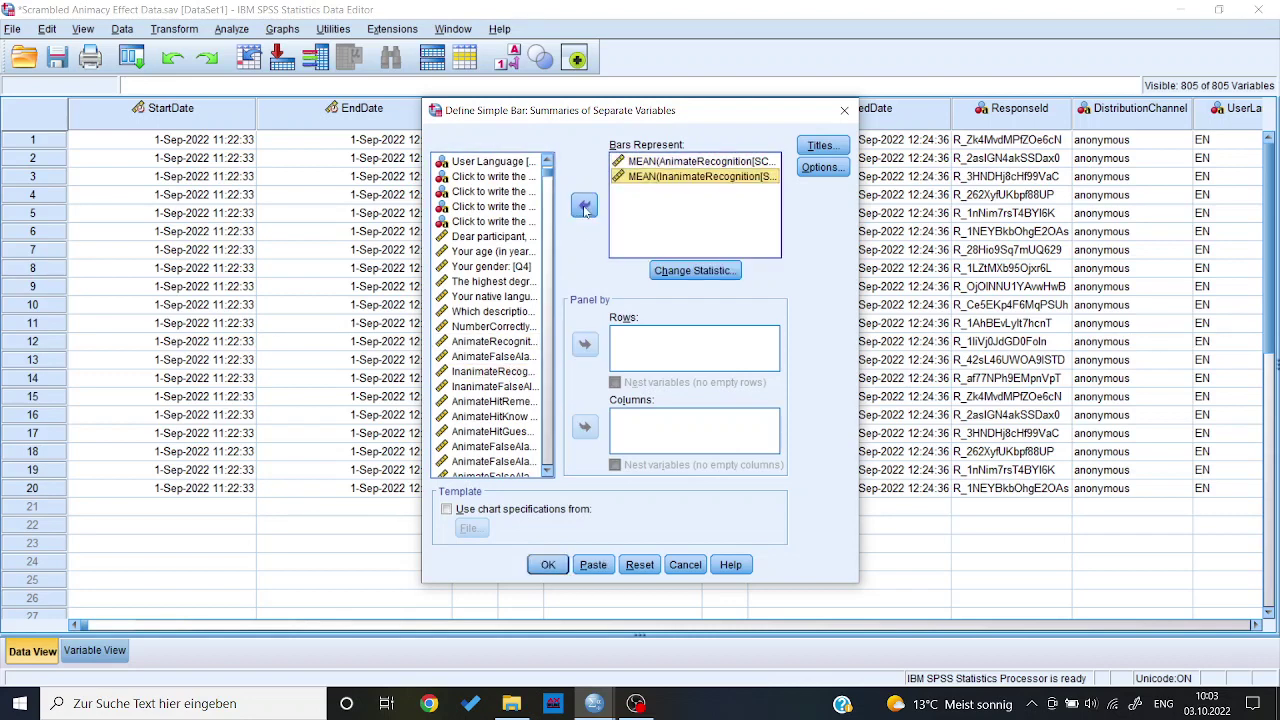
{"action": "left_click", "coordinate": [648, 162]}
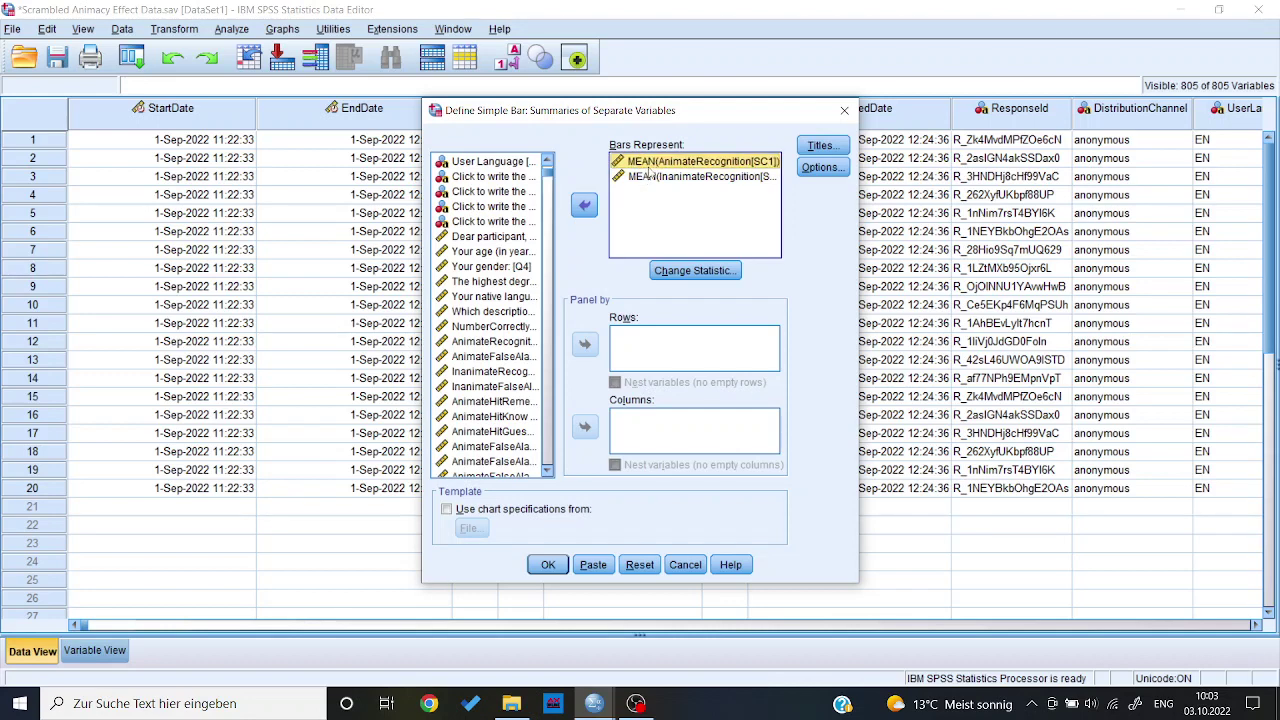
{"action": "left_click", "coordinate": [688, 271]}
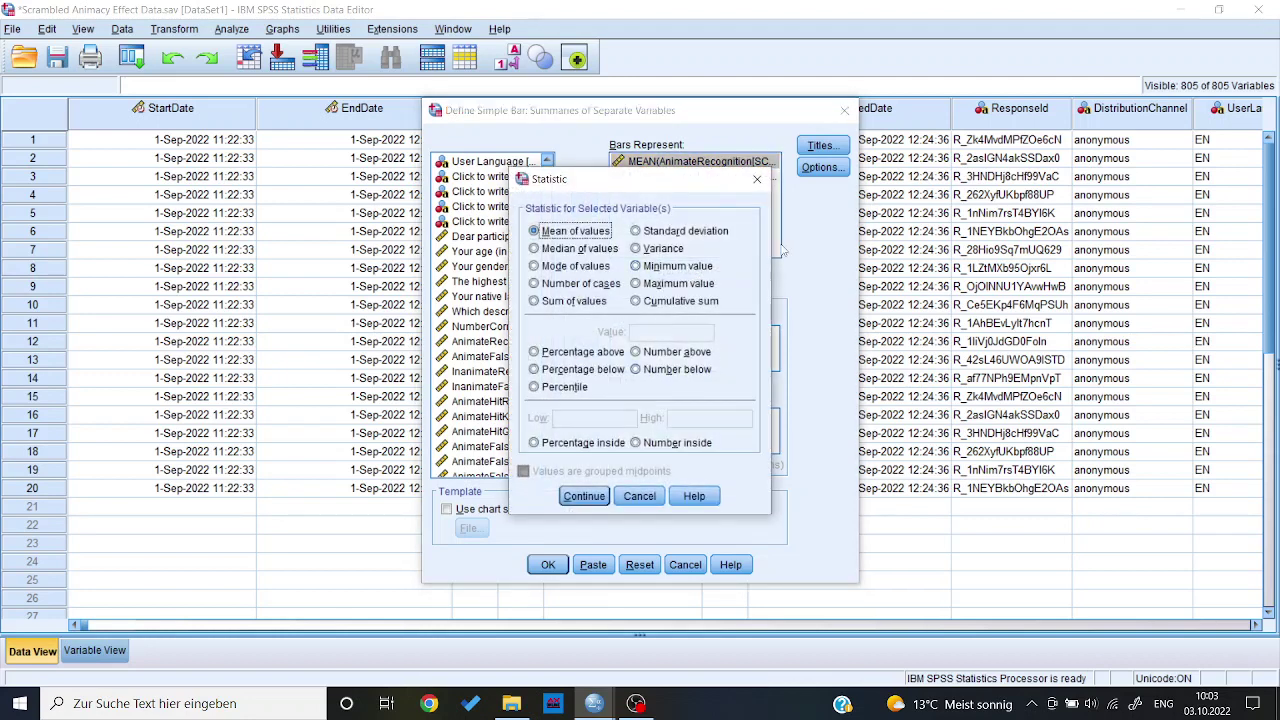
{"action": "left_click", "coordinate": [584, 495]}
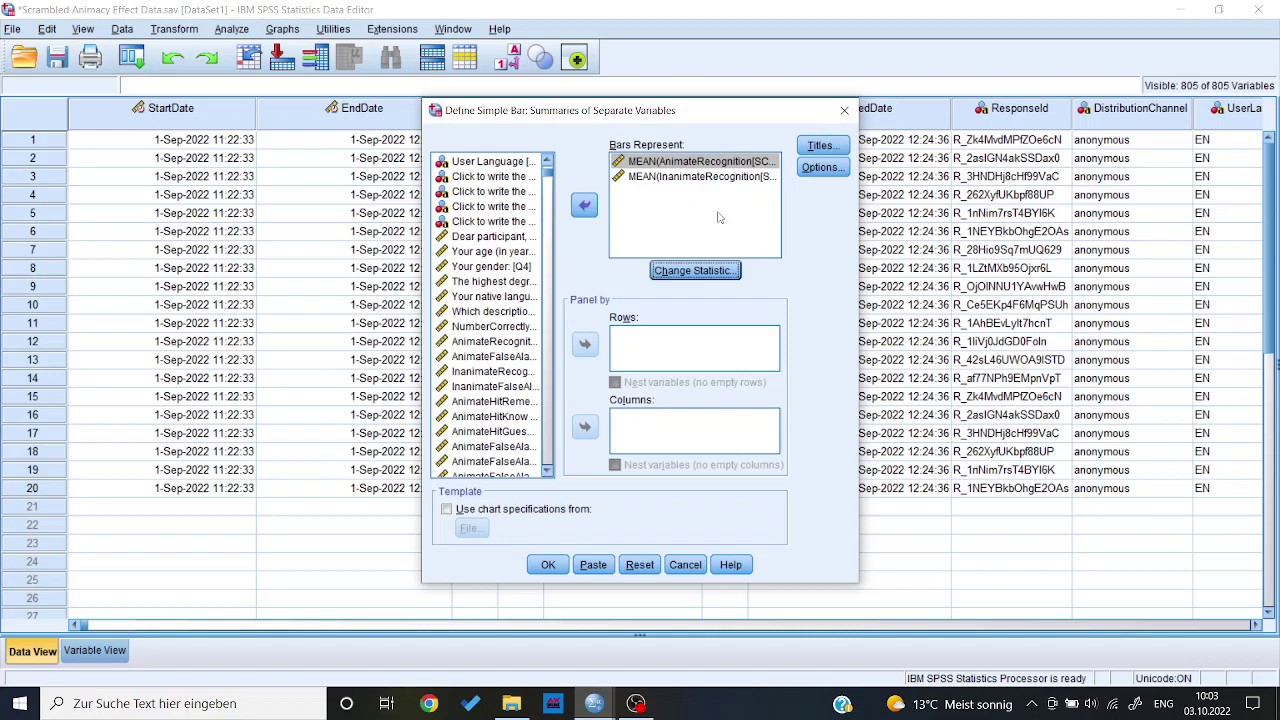
{"action": "left_click", "coordinate": [719, 211]}
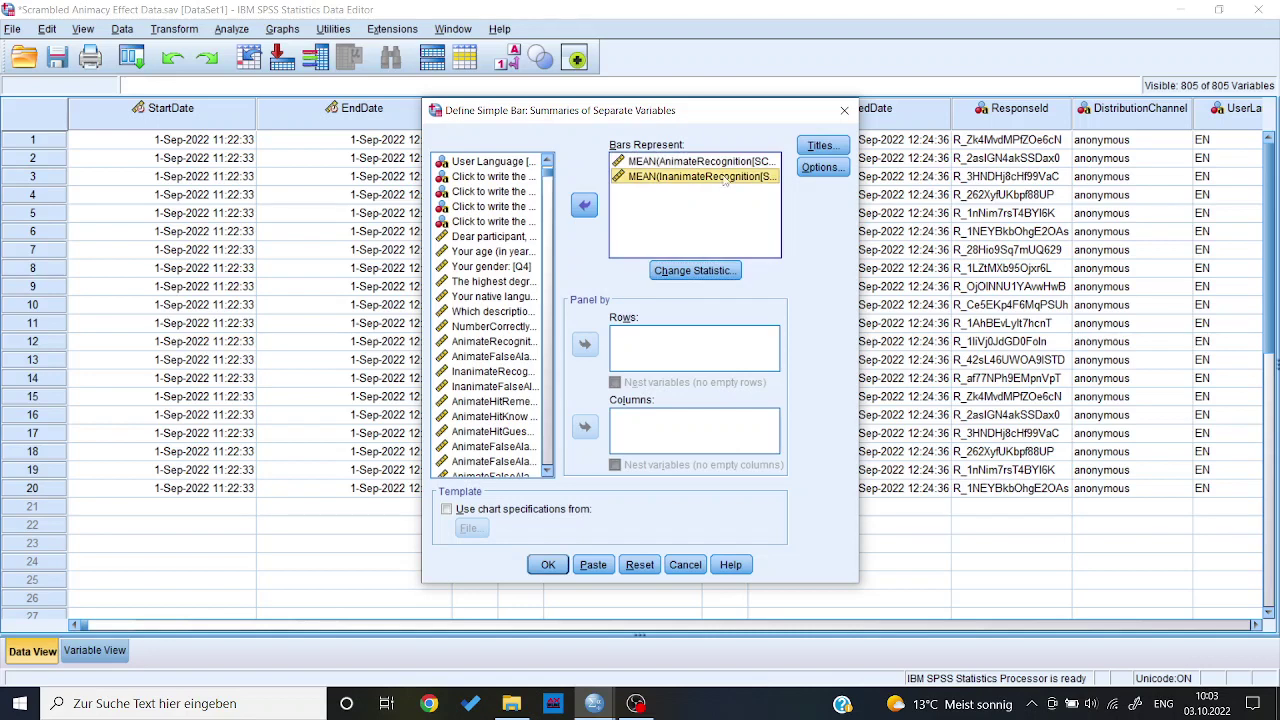
- In Options, turn on error bars and settle on Standard error
{"action": "left_click", "coordinate": [822, 169]}
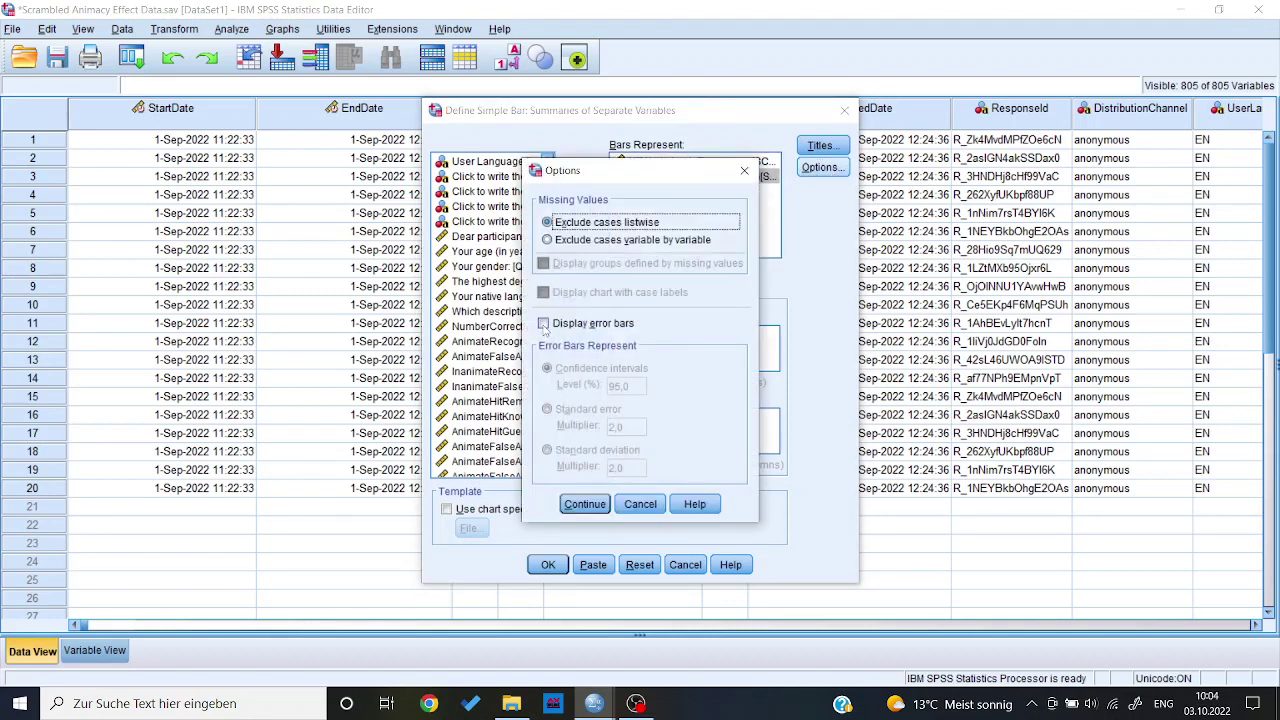
{"action": "left_click", "coordinate": [544, 325]}
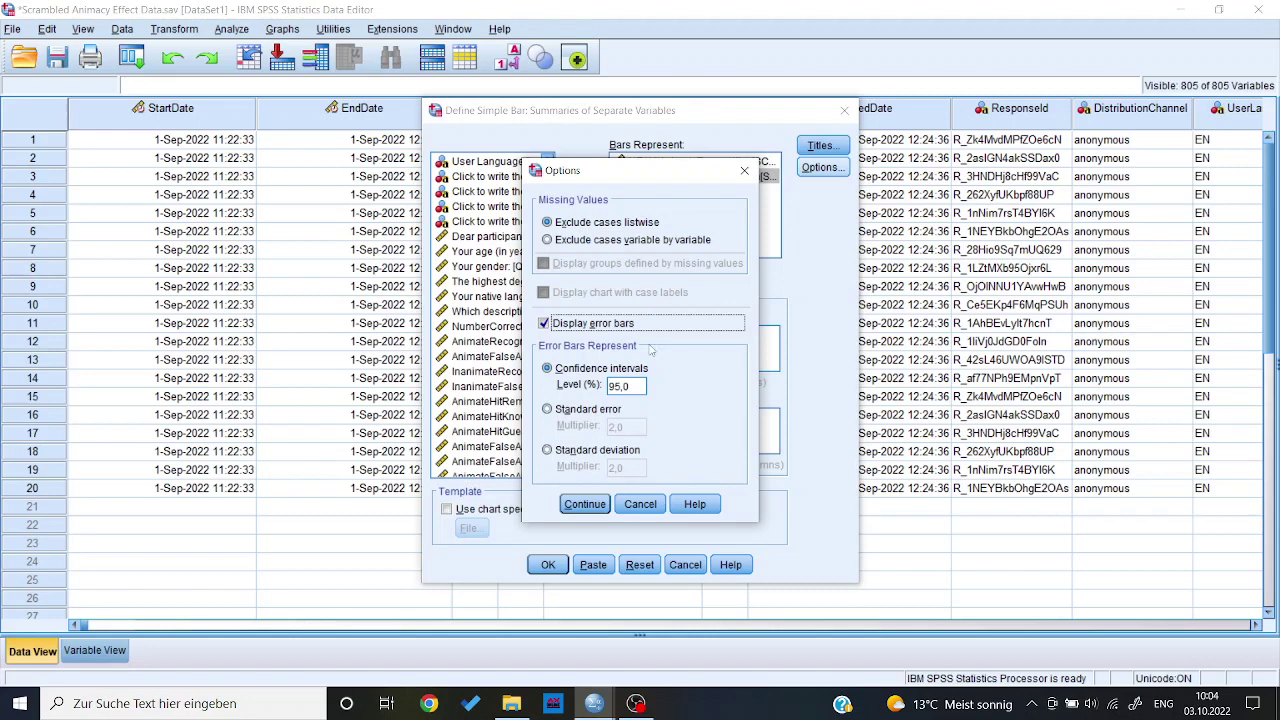
{"action": "left_click", "coordinate": [551, 410]}
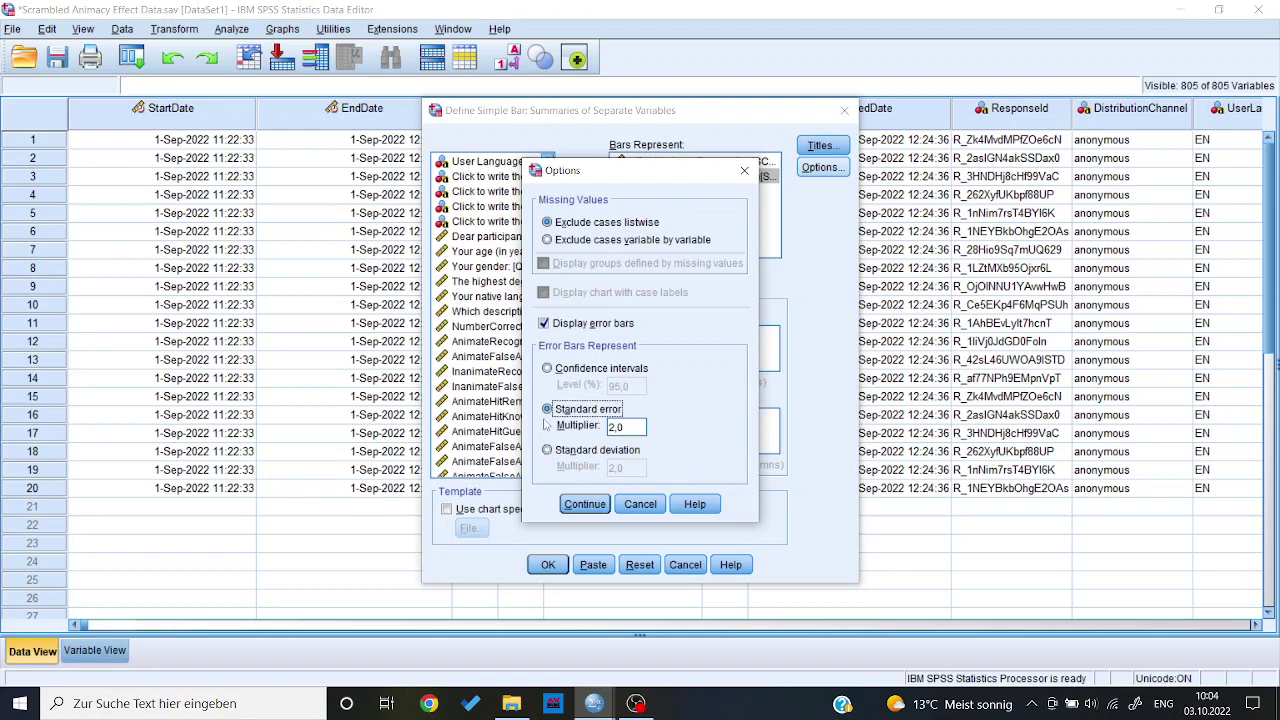
{"action": "left_click", "coordinate": [548, 450]}
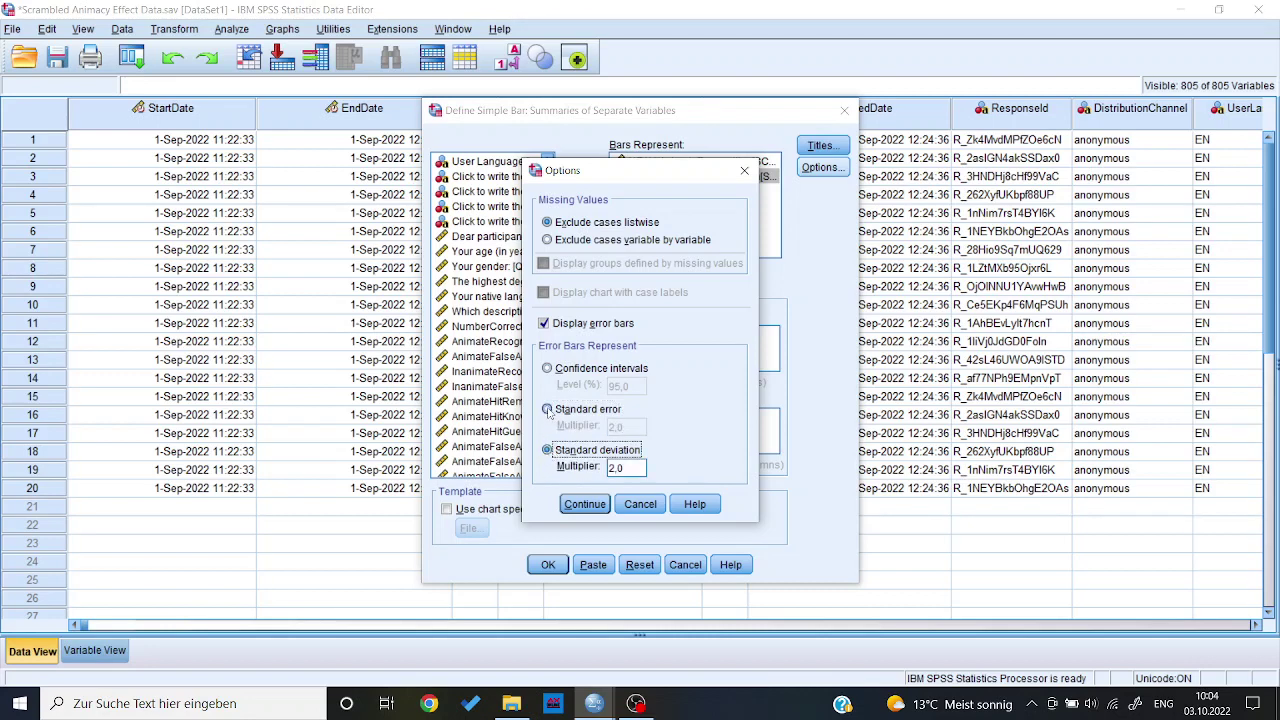
{"action": "left_click", "coordinate": [548, 409]}
{"action": "left_click", "coordinate": [547, 451]}
{"action": "left_click", "coordinate": [547, 410]}
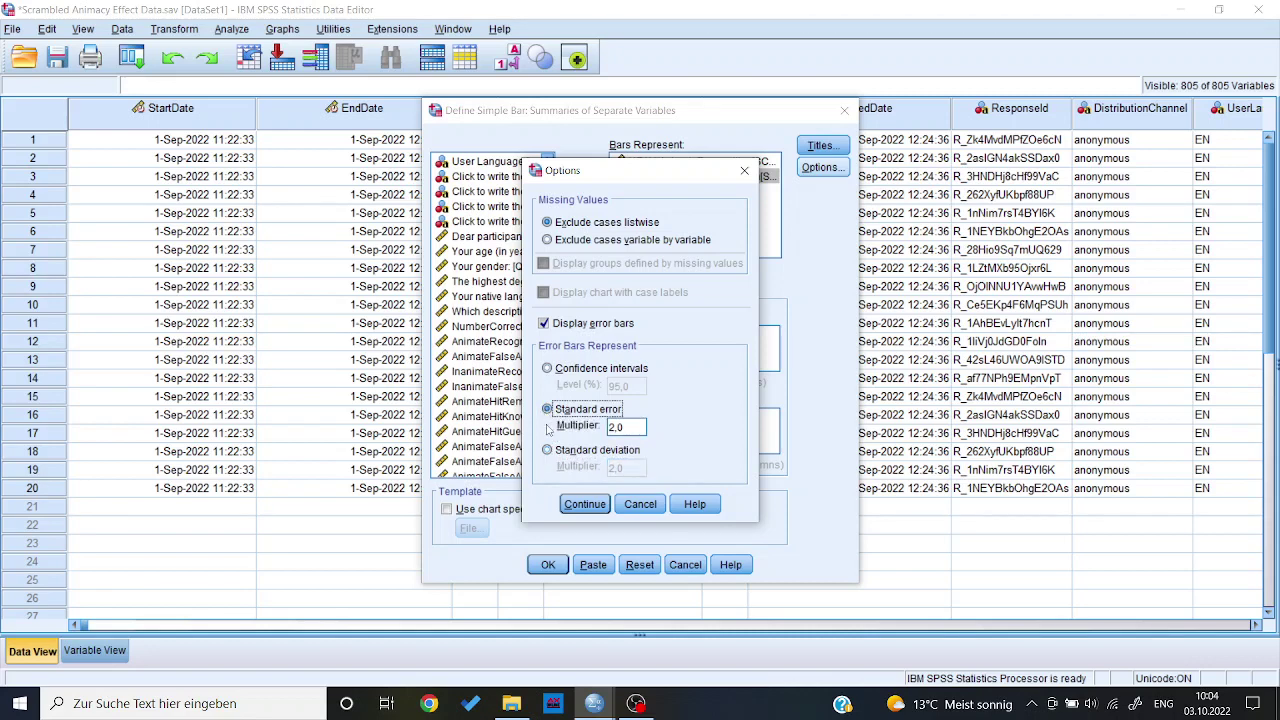
{"action": "left_click", "coordinate": [548, 451]}
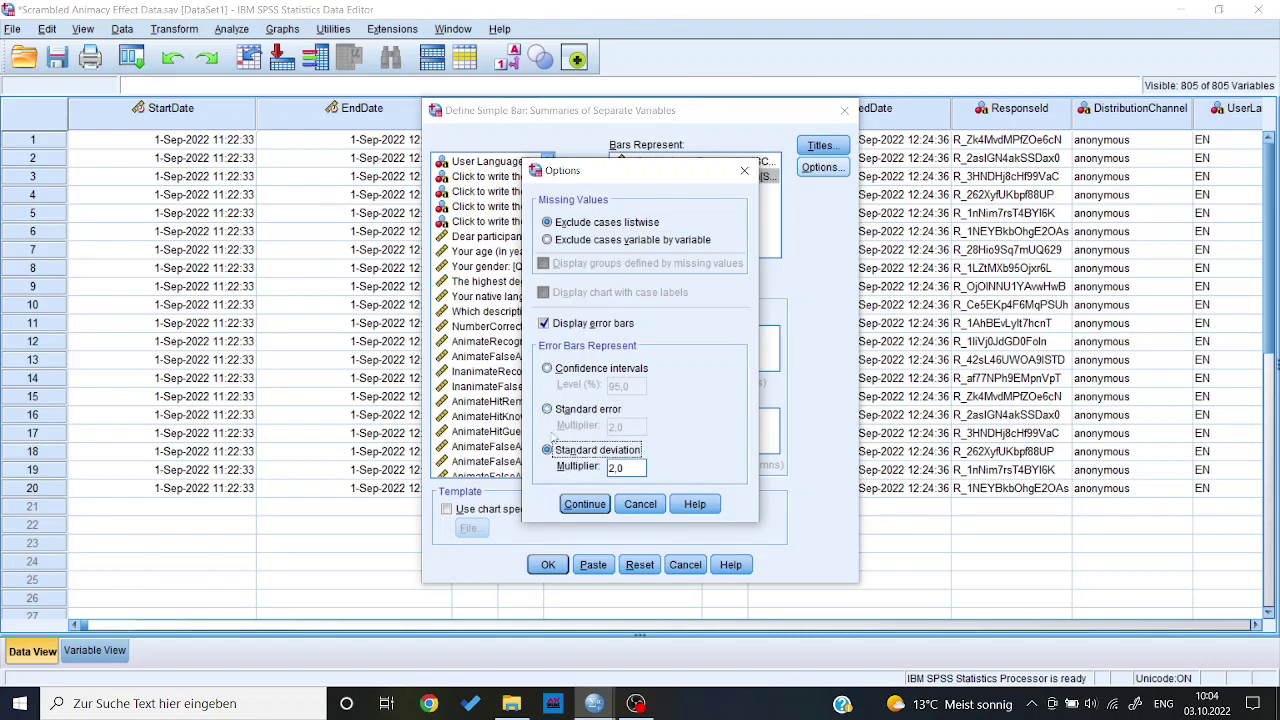
{"action": "left_click", "coordinate": [547, 410]}
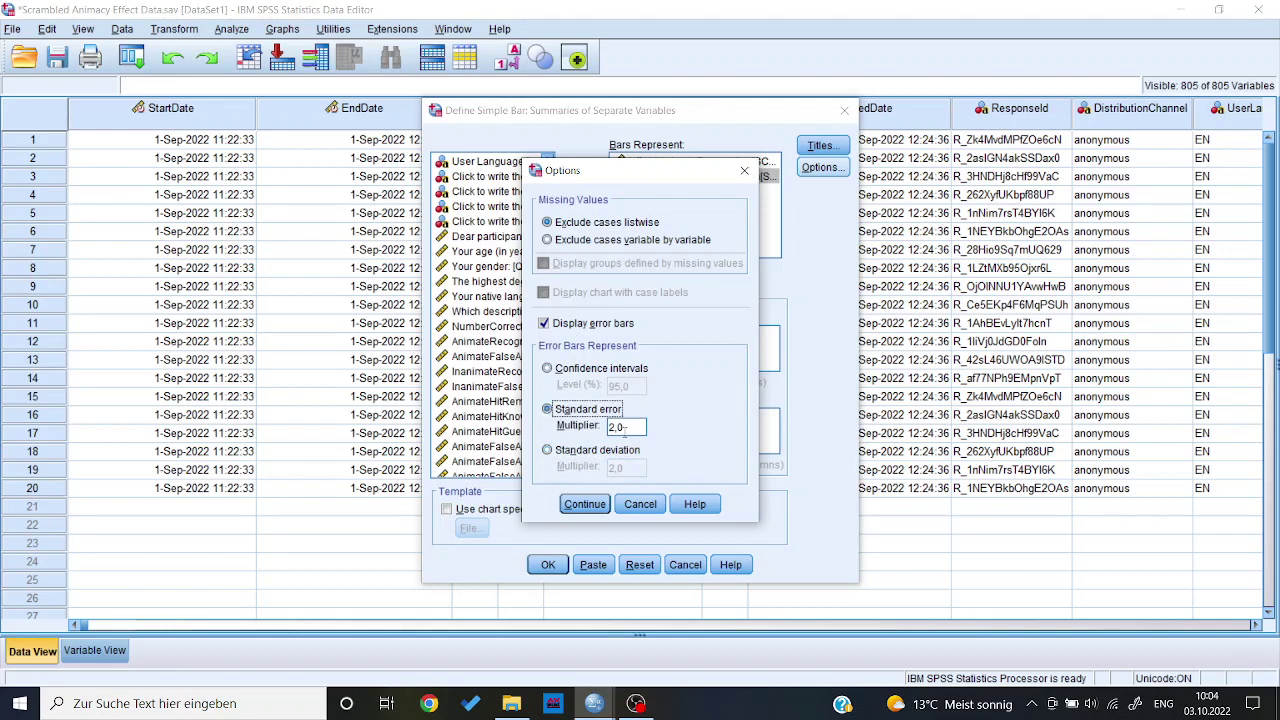
- Set the standard error multiplier to 1 and create the chart
{"action": "double_click", "coordinate": [622, 428]}
{"action": "type", "text": "1"}
{"action": "left_click", "coordinate": [584, 504]}
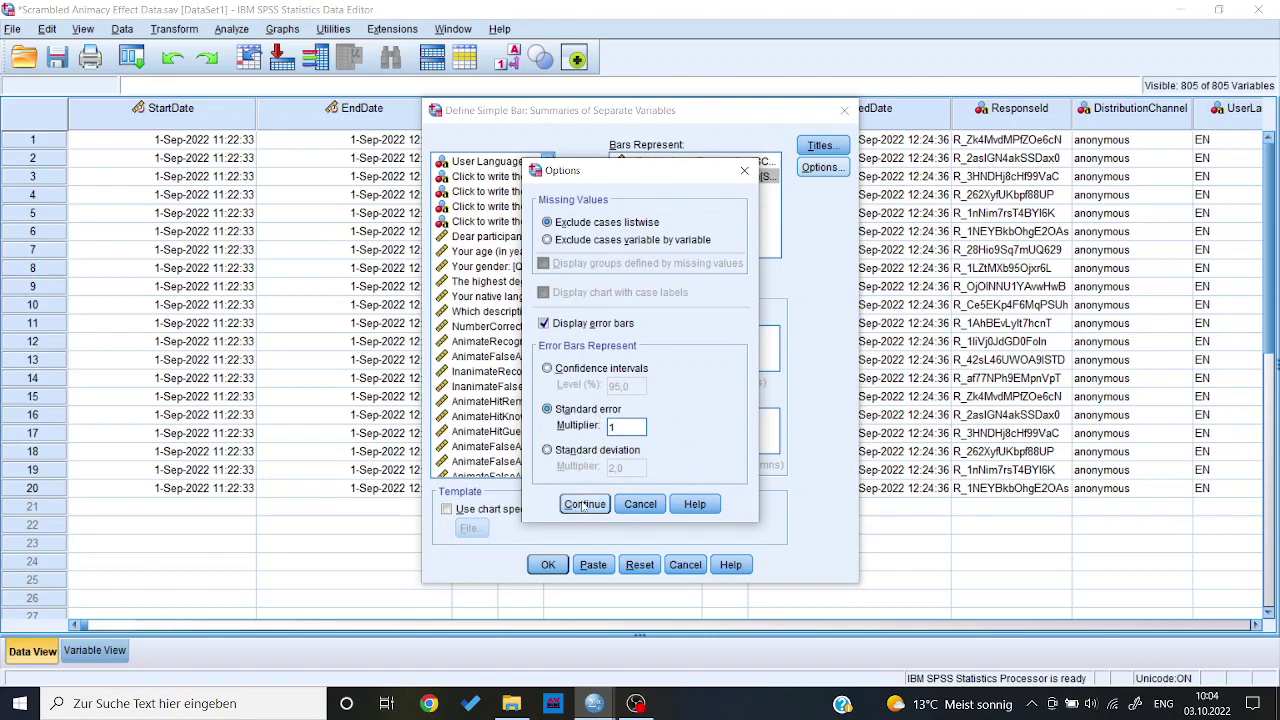
{"action": "left_click", "coordinate": [549, 564]}
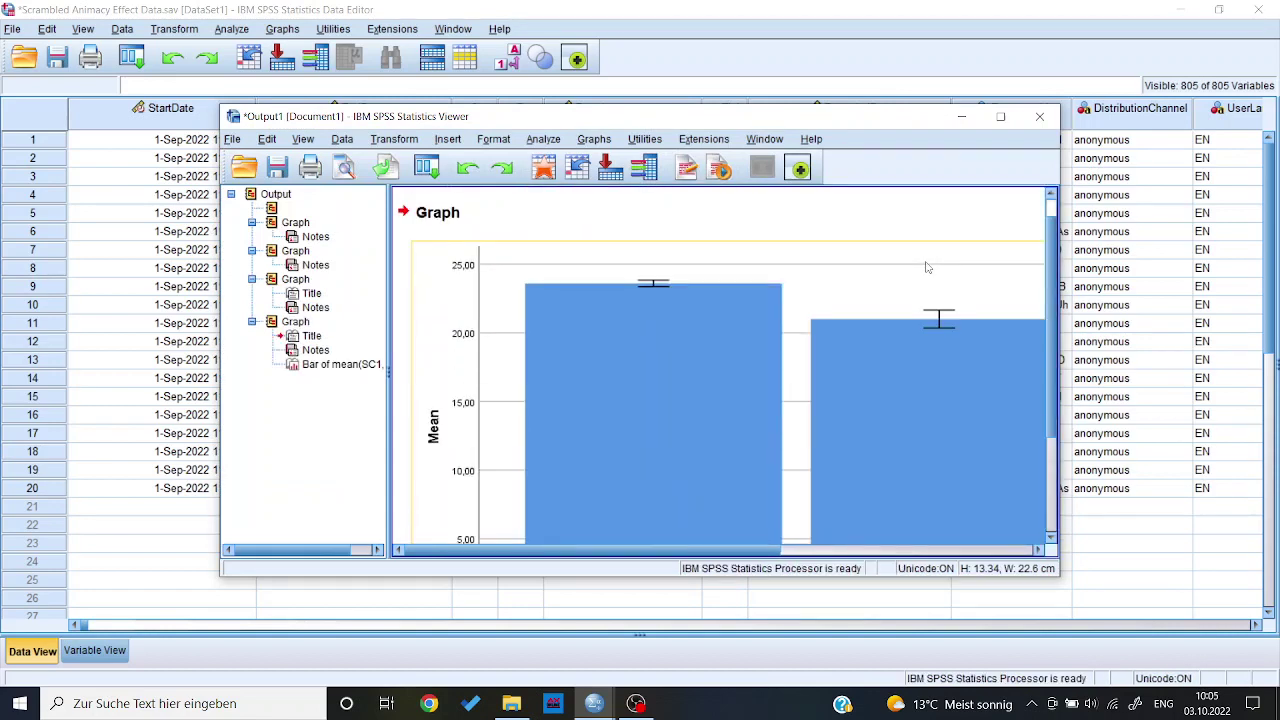
{"action": "scroll", "coordinate": [930, 268], "scroll_direction": "down", "scroll_amount": 4}
{"action": "scroll", "coordinate": [924, 262], "scroll_direction": "up", "scroll_amount": 5}
{"action": "scroll", "coordinate": [926, 268], "scroll_direction": "down", "scroll_amount": 3}
{"action": "scroll", "coordinate": [922, 266], "scroll_direction": "up", "scroll_amount": 3}
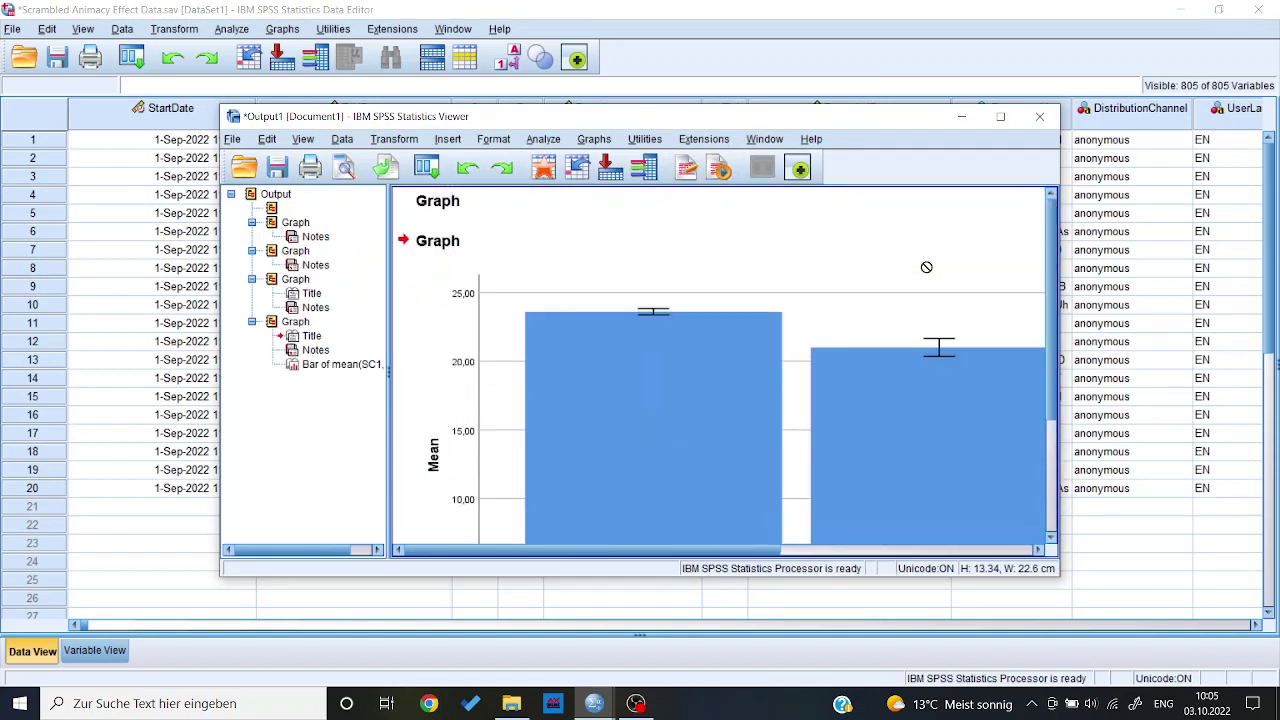
{"action": "scroll", "coordinate": [910, 278], "scroll_direction": "down", "scroll_amount": 3}
{"action": "scroll", "coordinate": [912, 420], "scroll_direction": "up", "scroll_amount": 3}
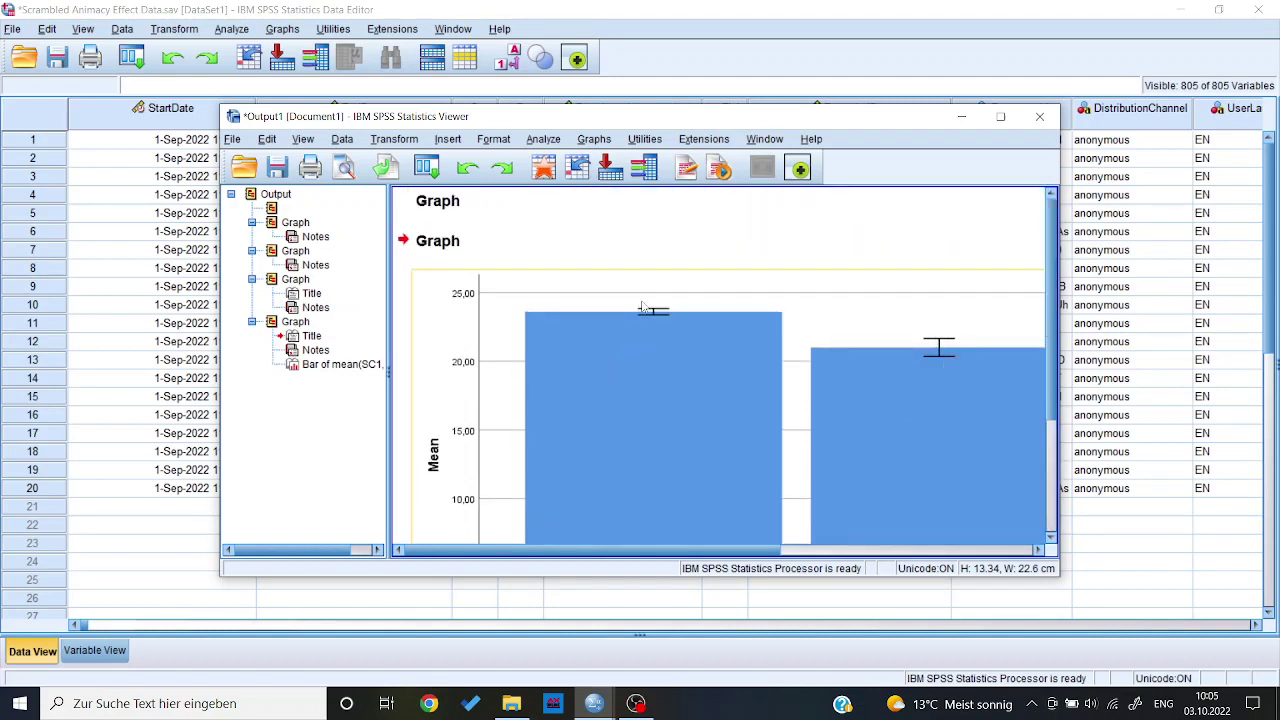
{"action": "scroll", "coordinate": [678, 335], "scroll_direction": "down", "scroll_amount": 1}
{"action": "scroll", "coordinate": [680, 342], "scroll_direction": "down", "scroll_amount": 1}
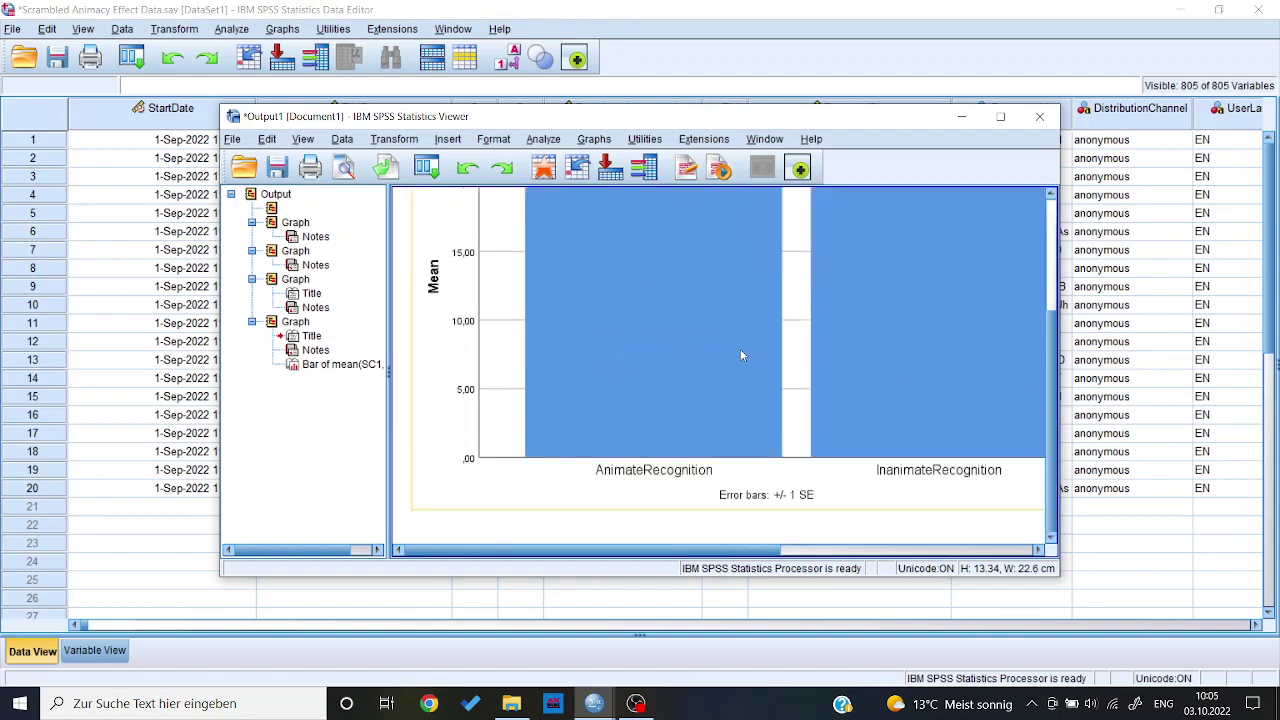
{"action": "scroll", "coordinate": [714, 337], "scroll_direction": "up", "scroll_amount": 3}
{"action": "scroll", "coordinate": [713, 338], "scroll_direction": "down", "scroll_amount": 3}
- In the Chart Editor, set the recognition bars' width to 50% and apply it
{"action": "double_click", "coordinate": [776, 336]}
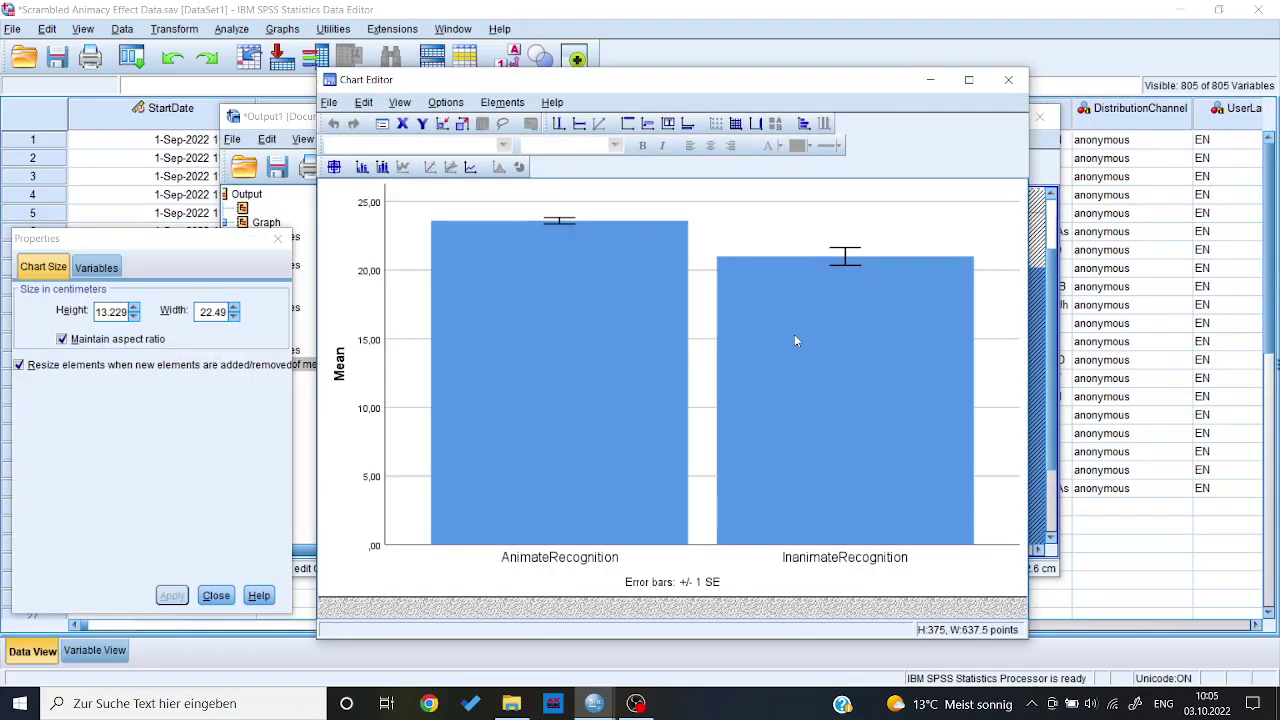
{"action": "left_click", "coordinate": [598, 333]}
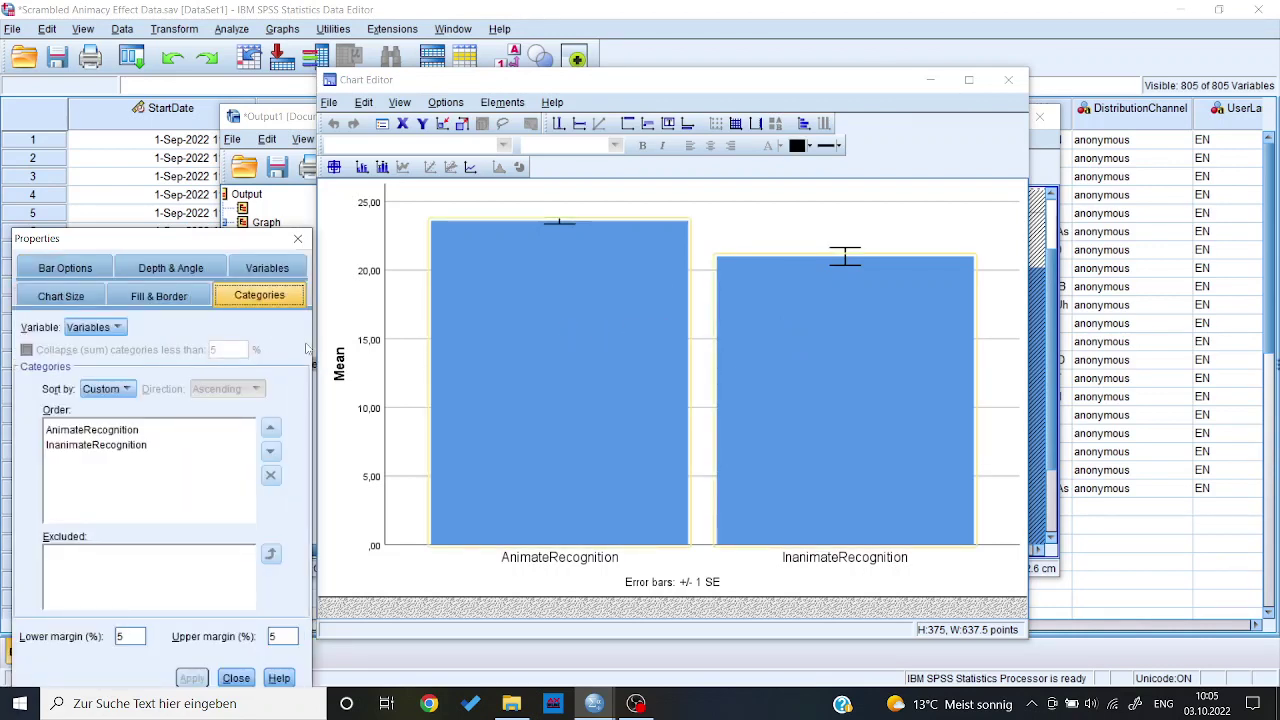
{"action": "left_click", "coordinate": [78, 271]}
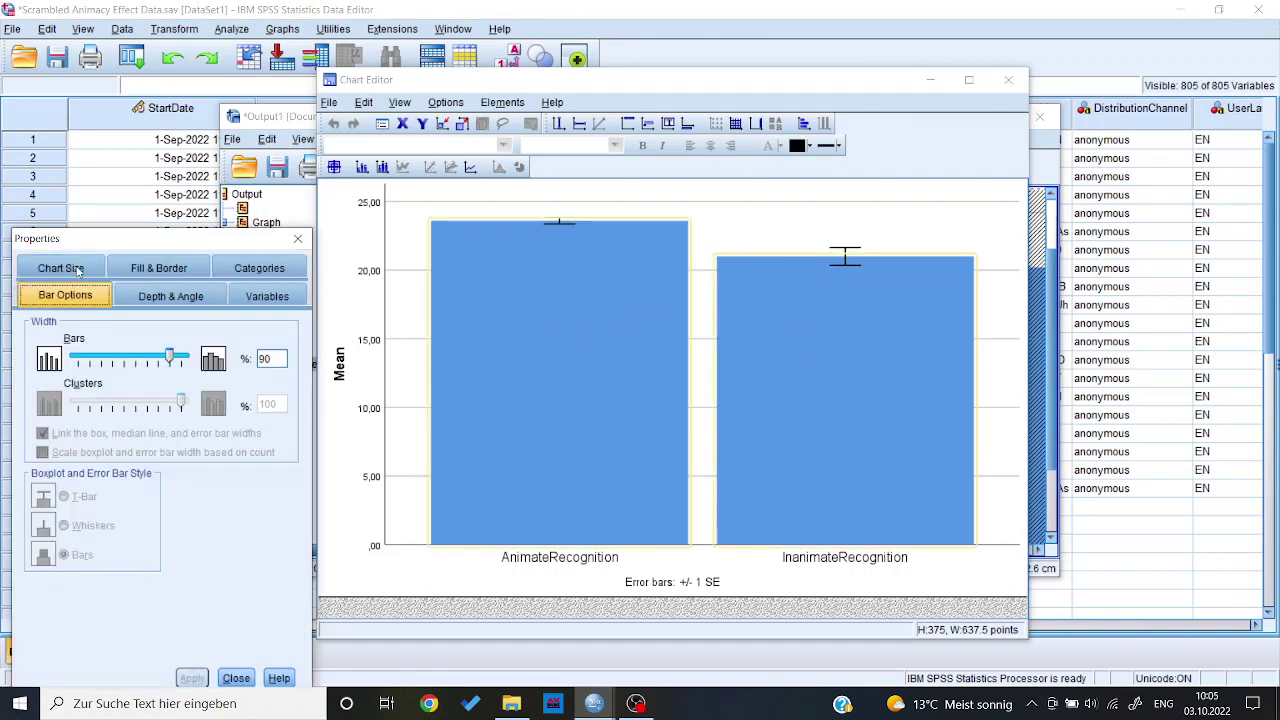
{"action": "left_click_drag", "start_coordinate": [174, 360], "coordinate": [122, 362]}
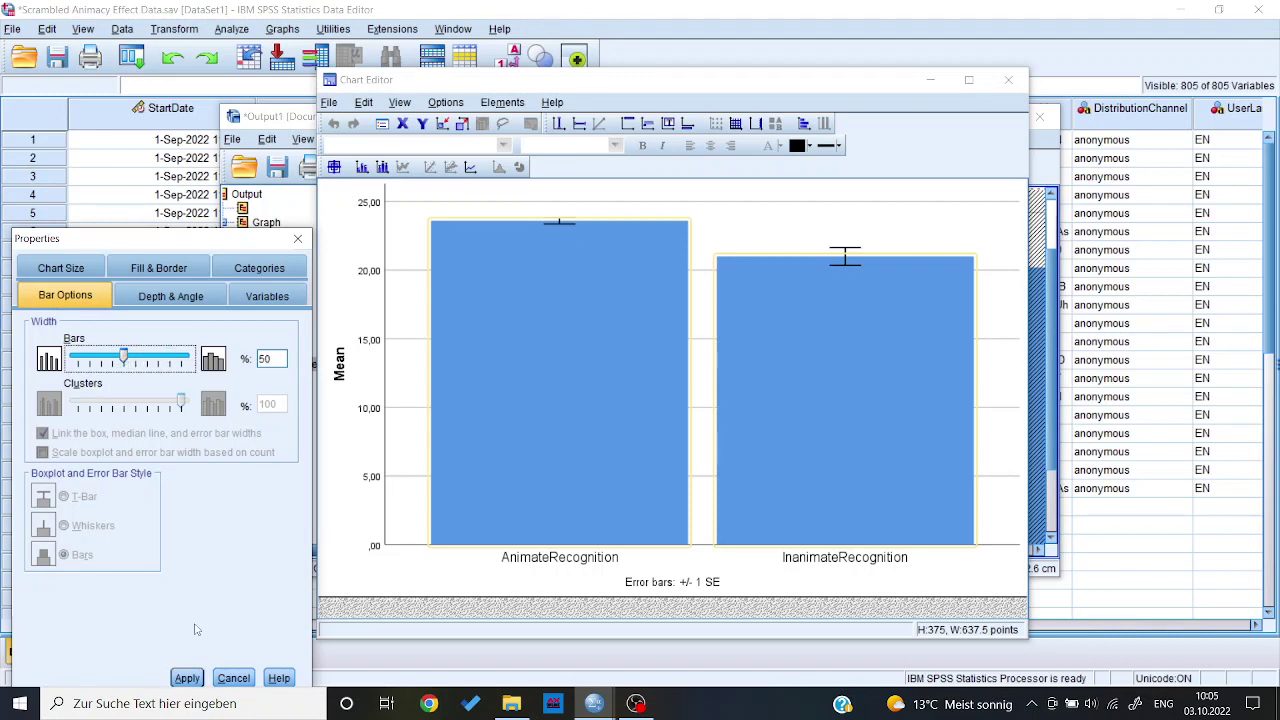
{"action": "left_click", "coordinate": [188, 678]}
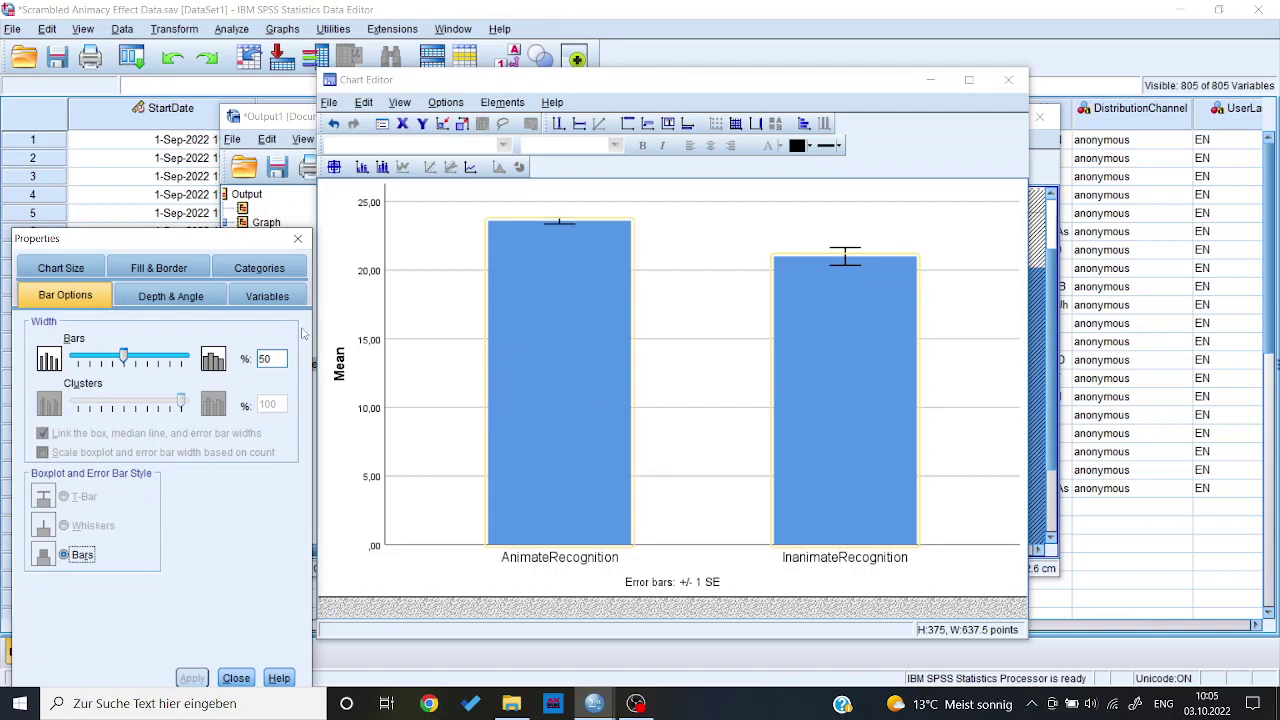
- Close the Chart Editor and minimize the Output Viewer to show the data
{"action": "left_click", "coordinate": [385, 313]}
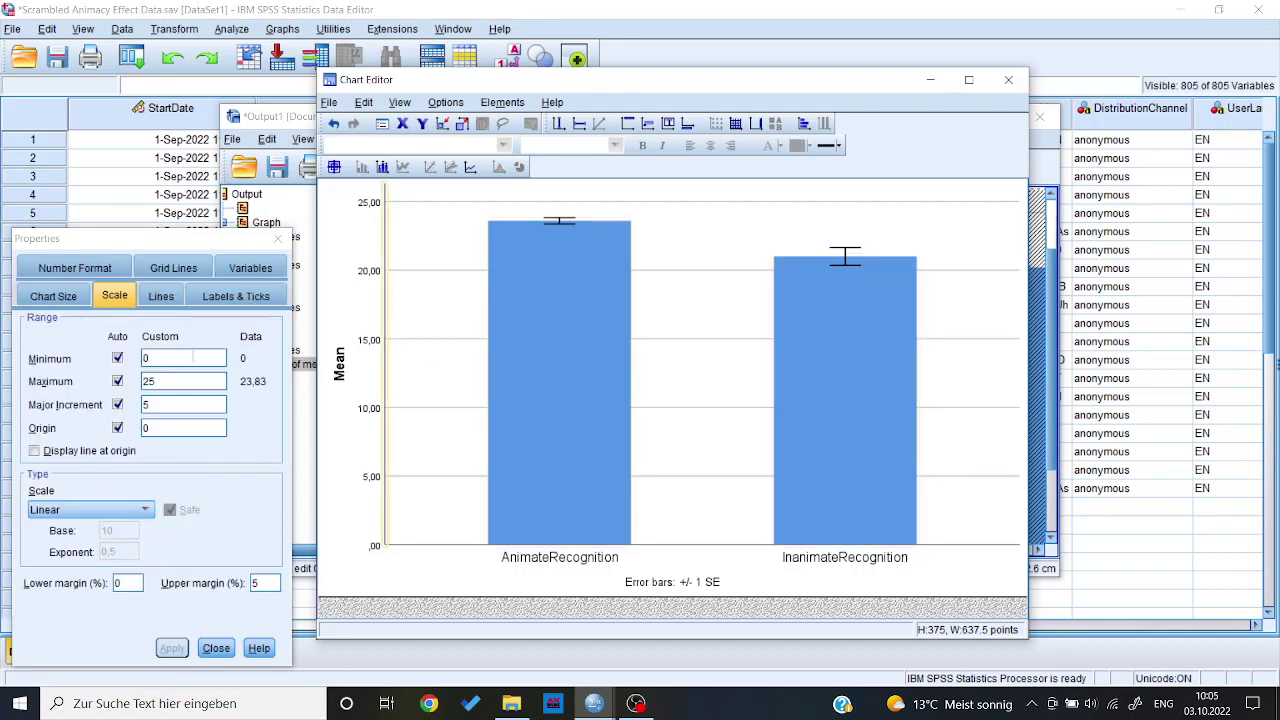
{"action": "left_click", "coordinate": [216, 648]}
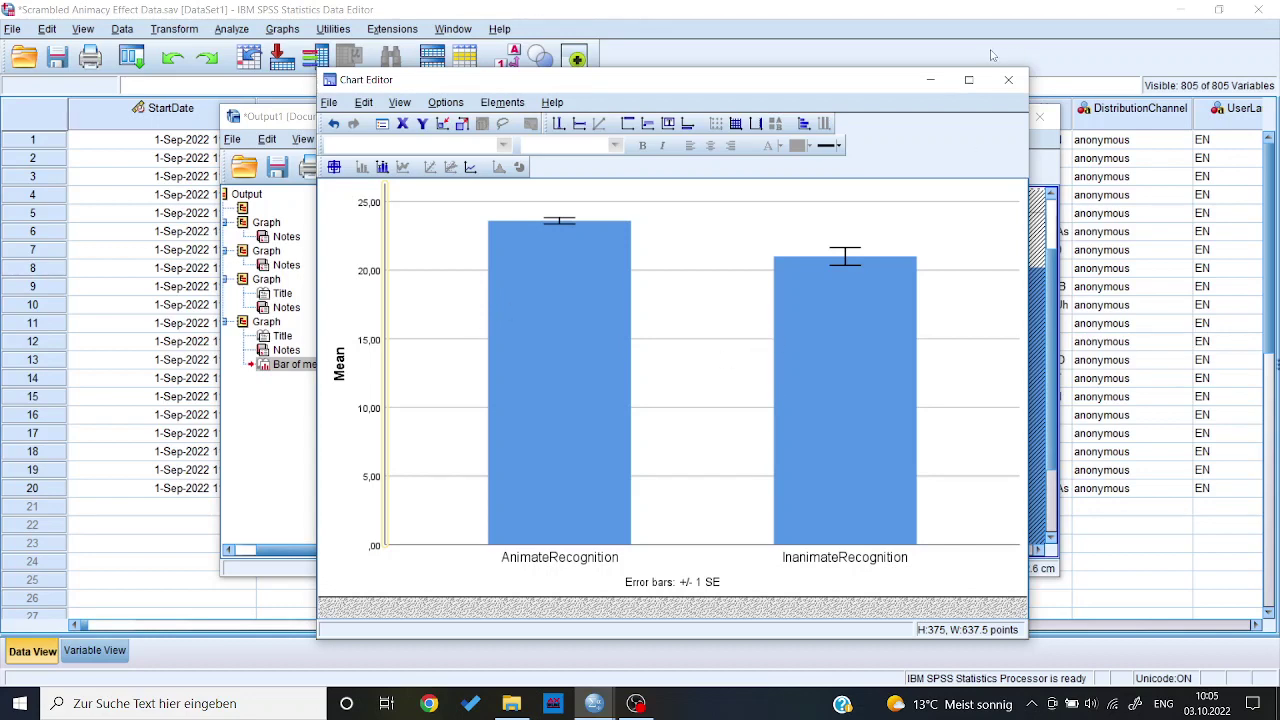
{"action": "left_click", "coordinate": [1008, 79]}
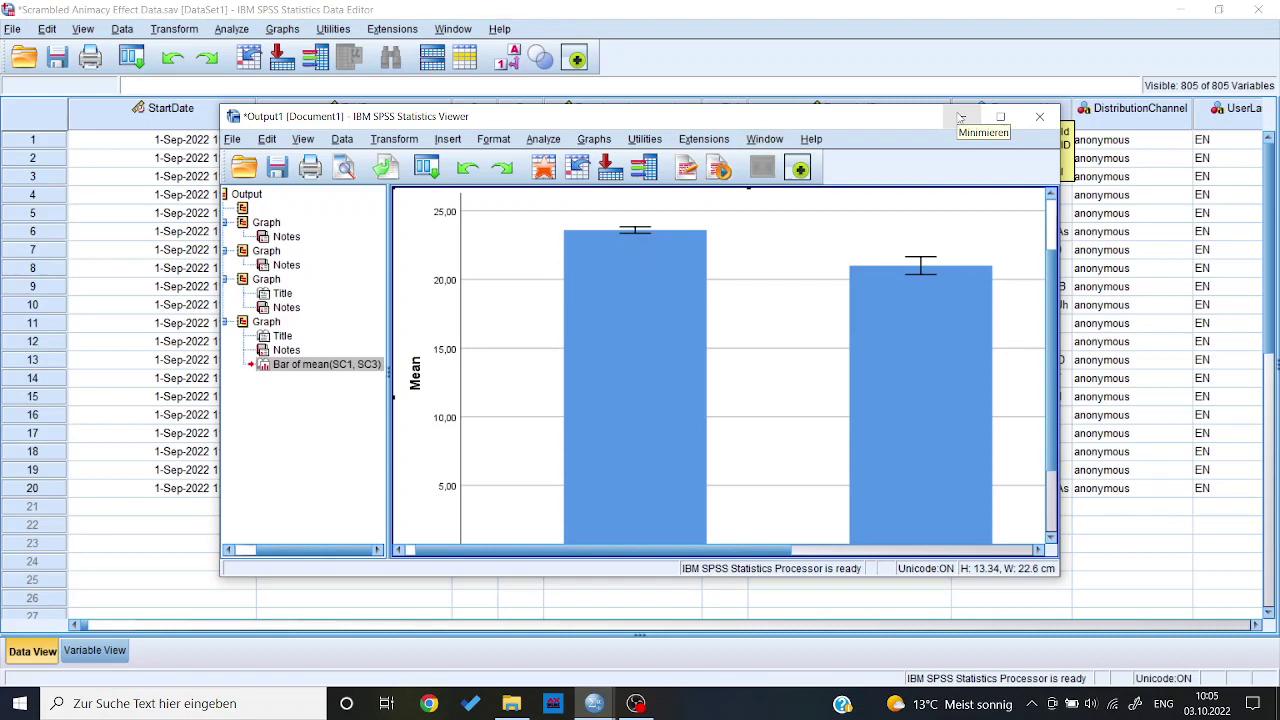
{"action": "scroll", "coordinate": [777, 316], "scroll_direction": "down", "scroll_amount": 2}
{"action": "scroll", "coordinate": [782, 330], "scroll_direction": "up", "scroll_amount": 4}
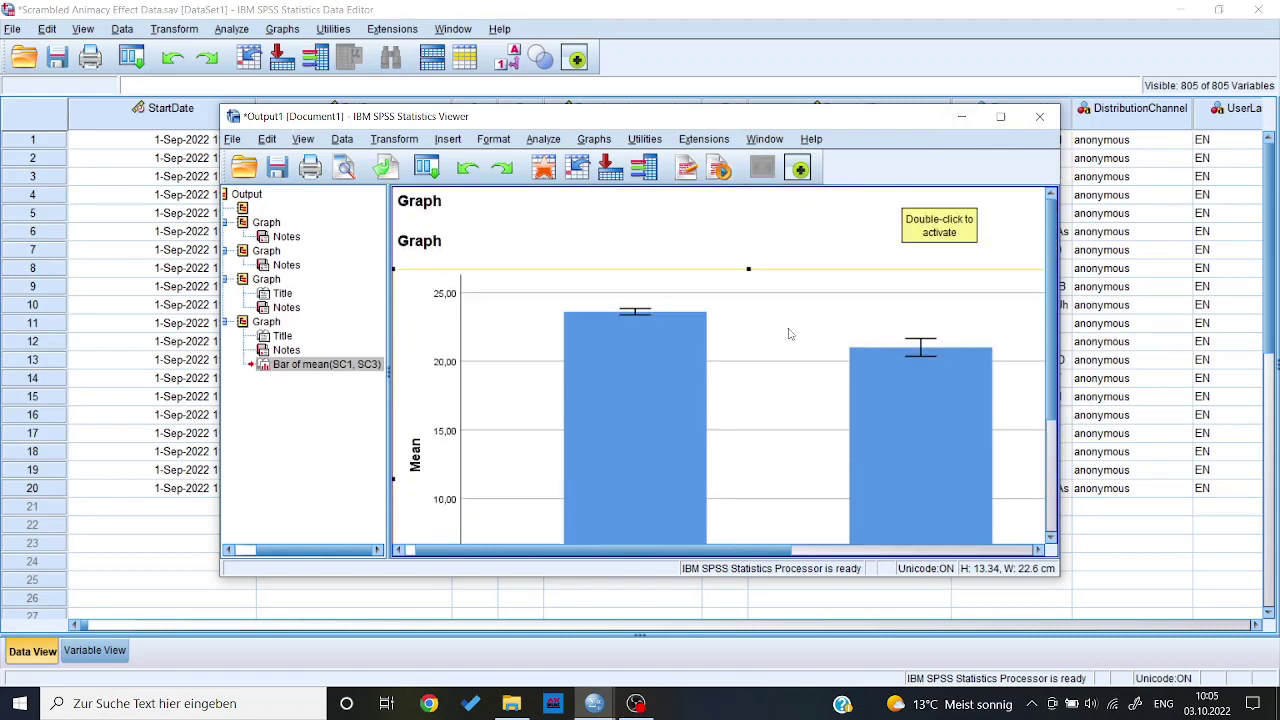
{"action": "scroll", "coordinate": [793, 328], "scroll_direction": "down", "scroll_amount": 4}
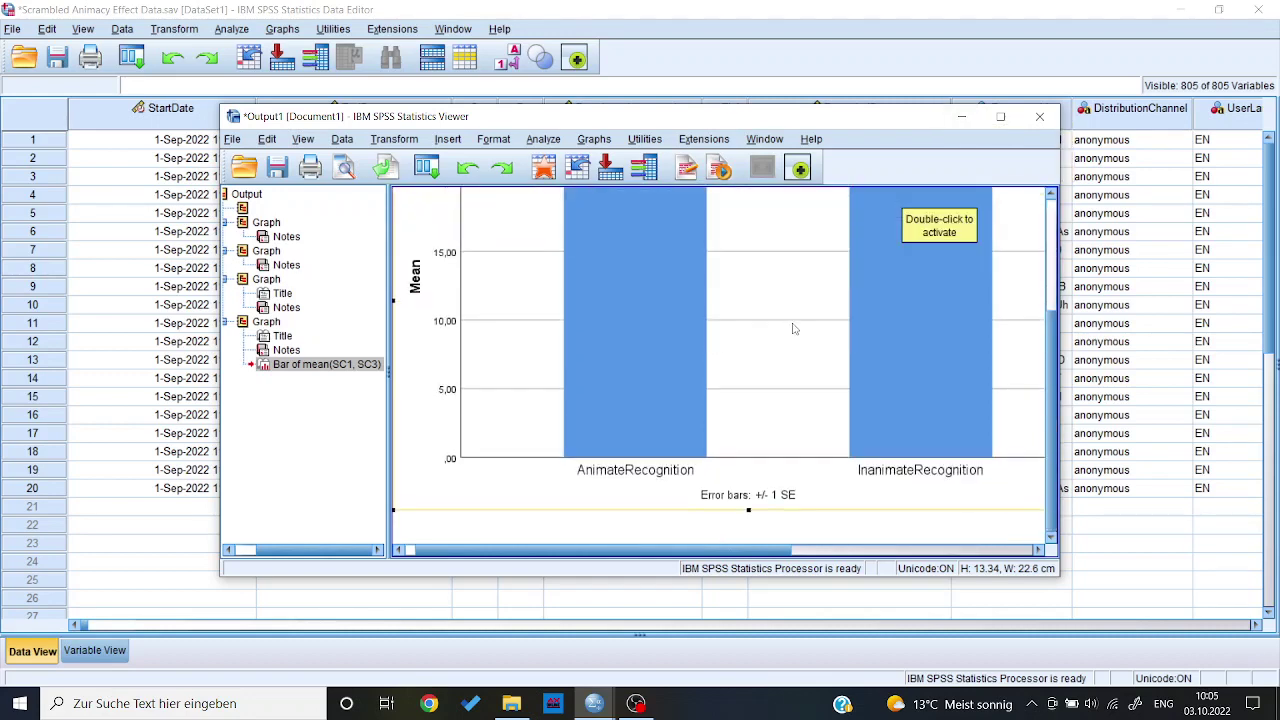
{"action": "left_click", "coordinate": [961, 116]}
- Start a Simple bar chart of summaries for groups of cases, clearing leftover variables
{"action": "left_click", "coordinate": [282, 29]}
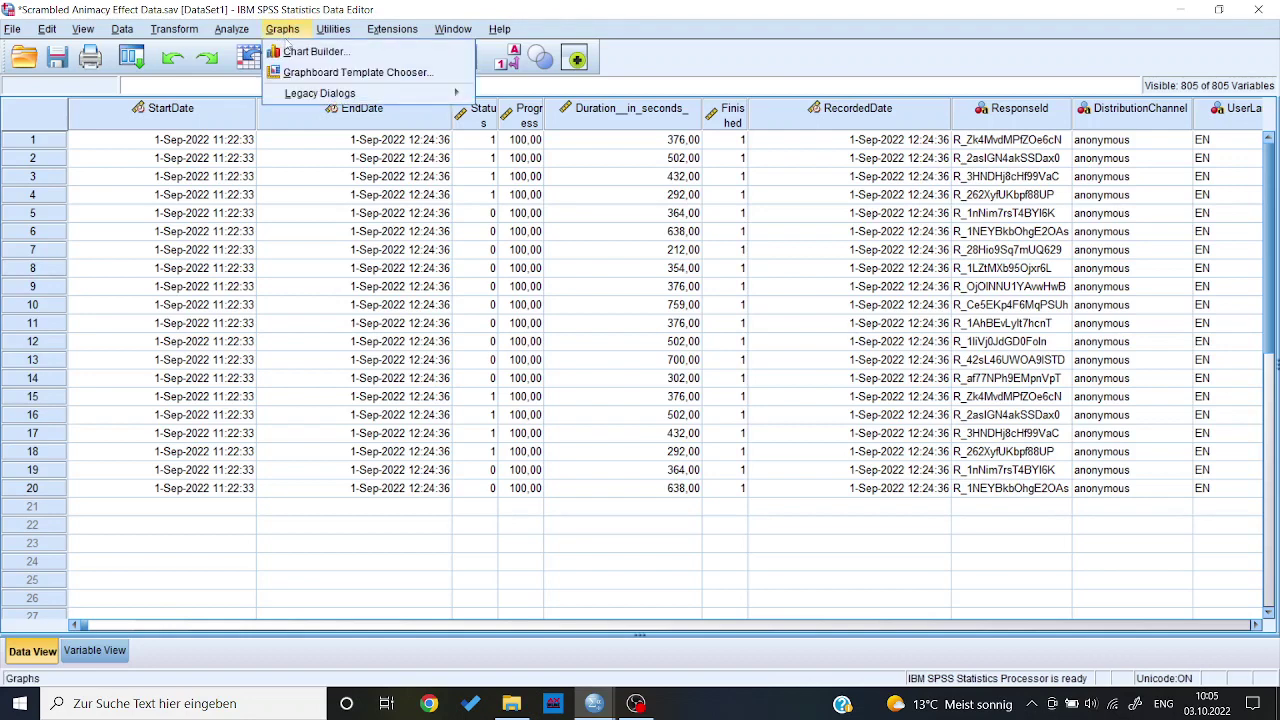
{"action": "mouse_move", "coordinate": [362, 95]}
{"action": "left_click", "coordinate": [502, 97]}
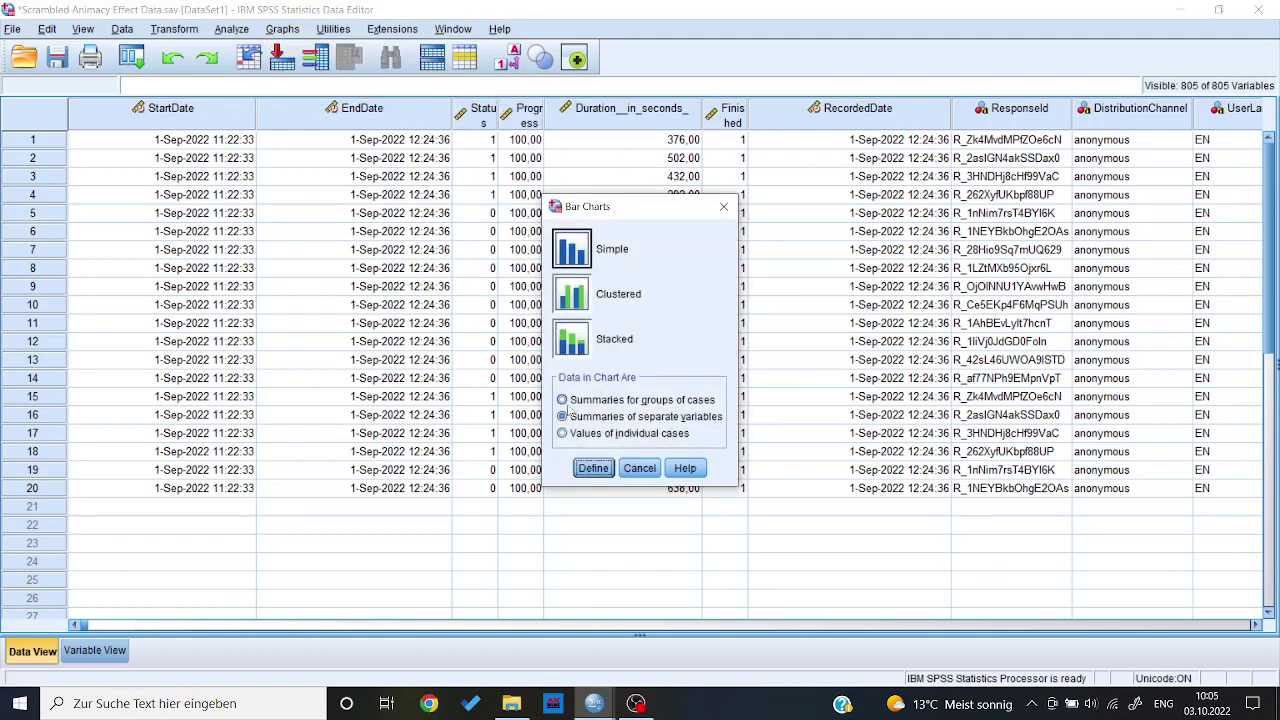
{"action": "left_click", "coordinate": [562, 399]}
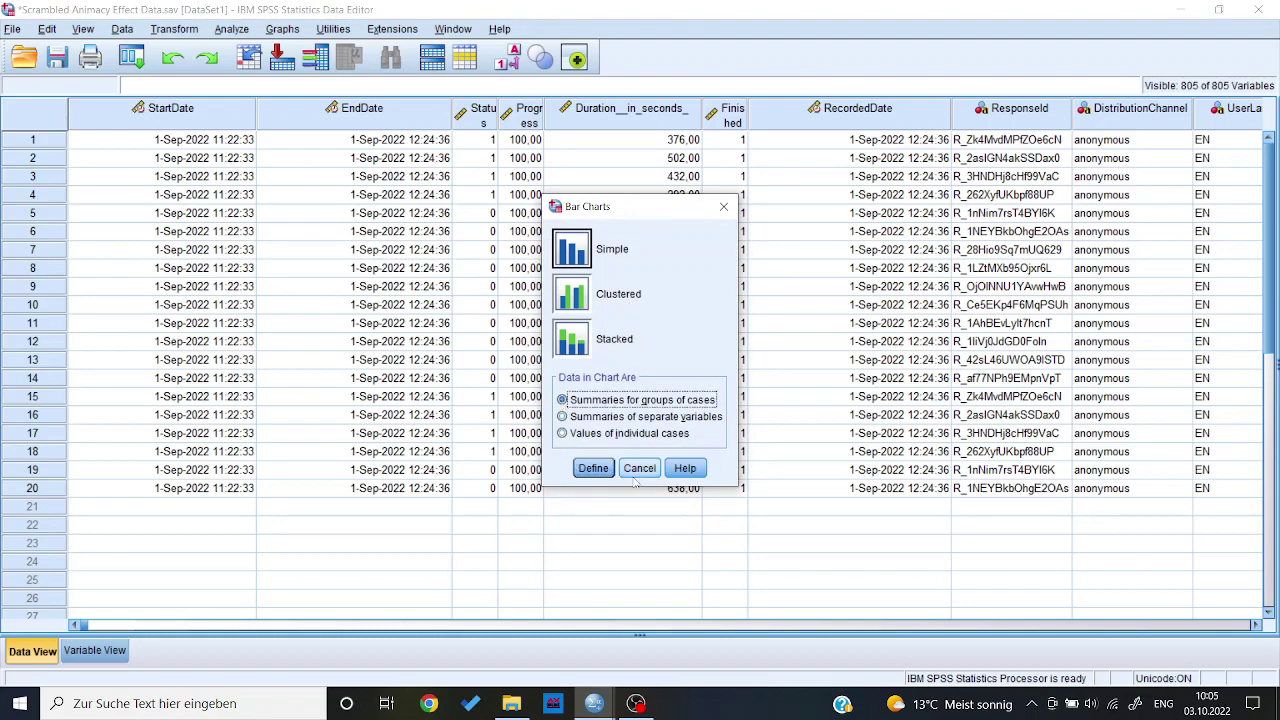
{"action": "left_click", "coordinate": [593, 468]}
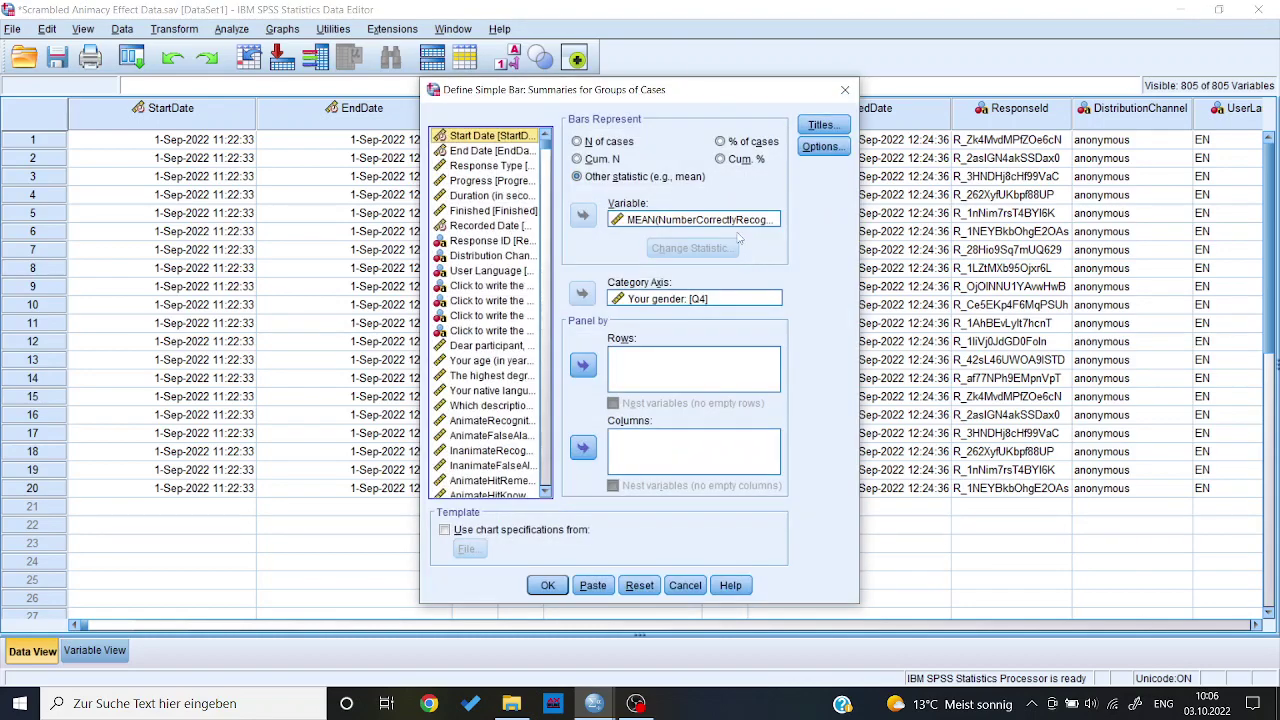
{"action": "left_click", "coordinate": [650, 298]}
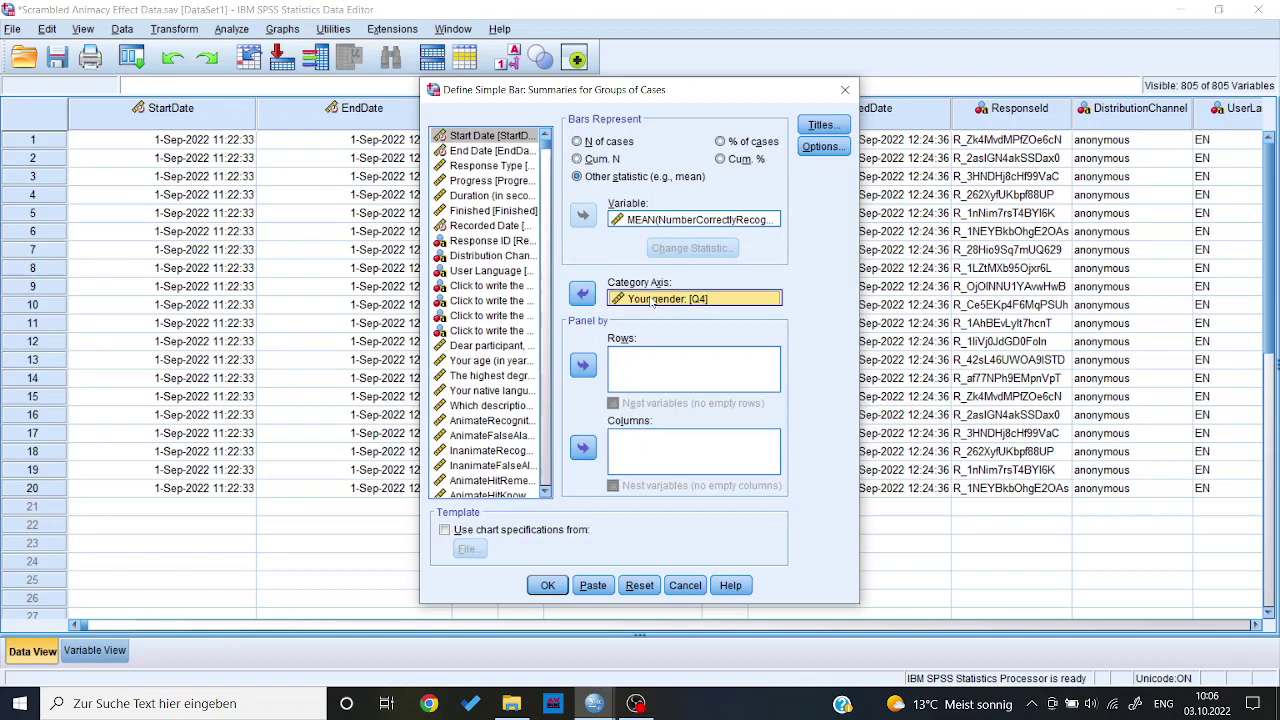
{"action": "left_click", "coordinate": [581, 293]}
{"action": "left_click", "coordinate": [622, 216]}
{"action": "left_click", "coordinate": [583, 215]}
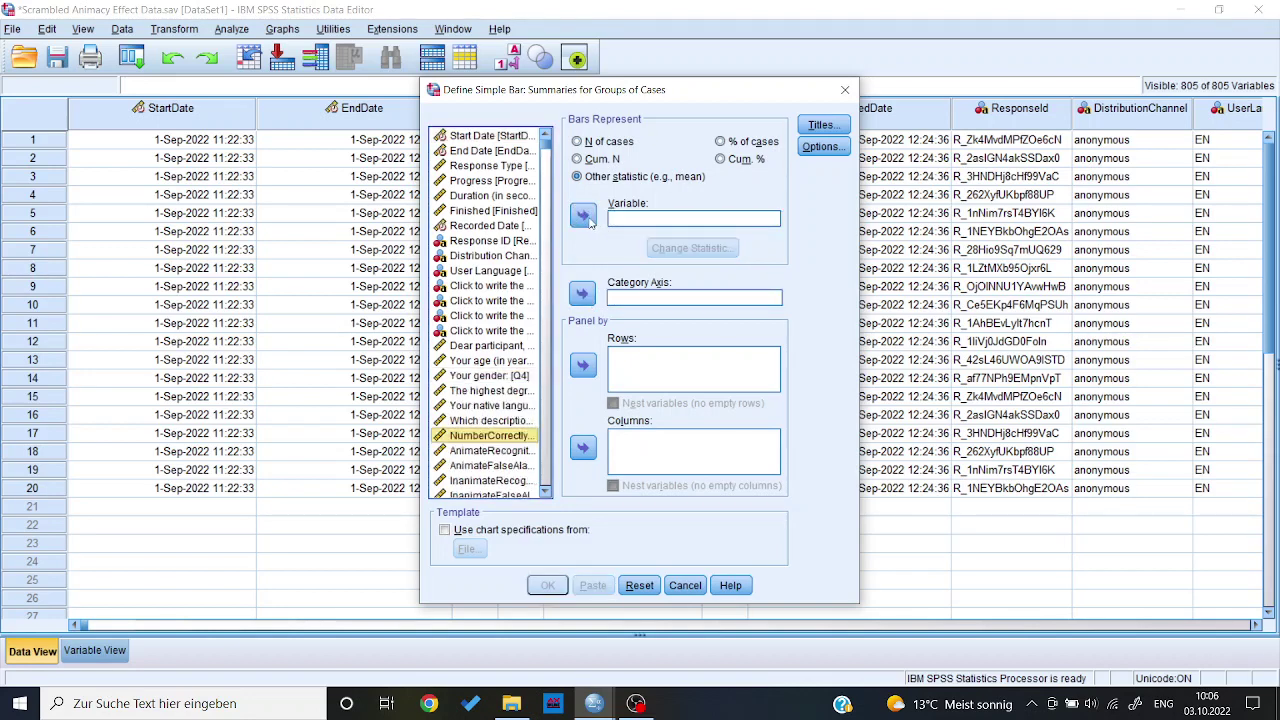
{"action": "left_click", "coordinate": [604, 142]}
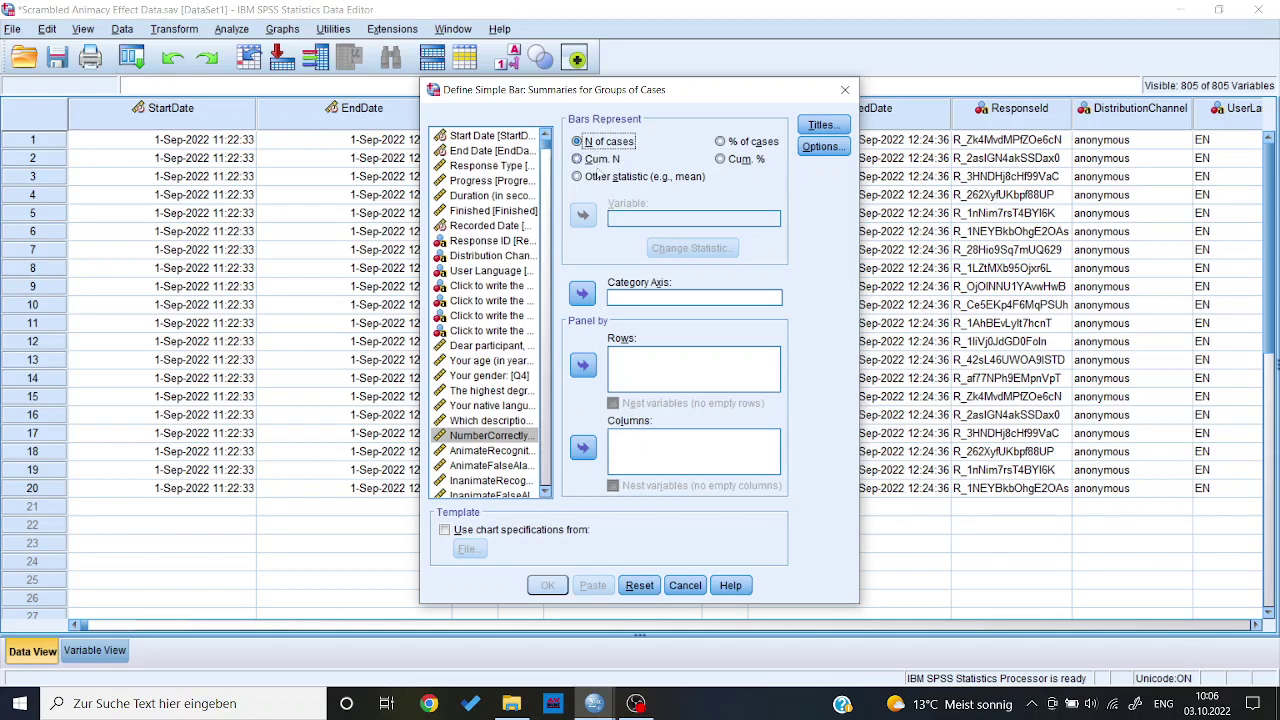
- Put Your gender [Q4] on the Category Axis and plot mean NumberCorrectlyRecognized as the bars
{"action": "left_click", "coordinate": [490, 376]}
{"action": "left_click", "coordinate": [582, 293]}
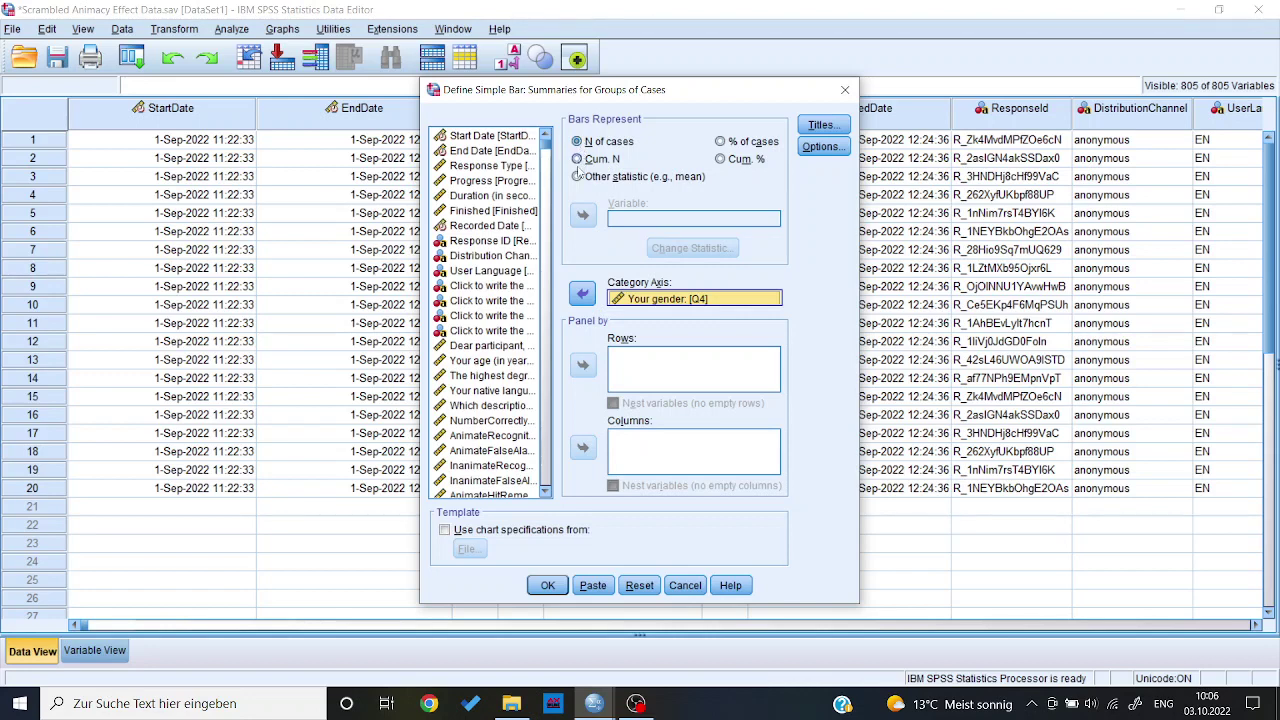
{"action": "left_click", "coordinate": [577, 177]}
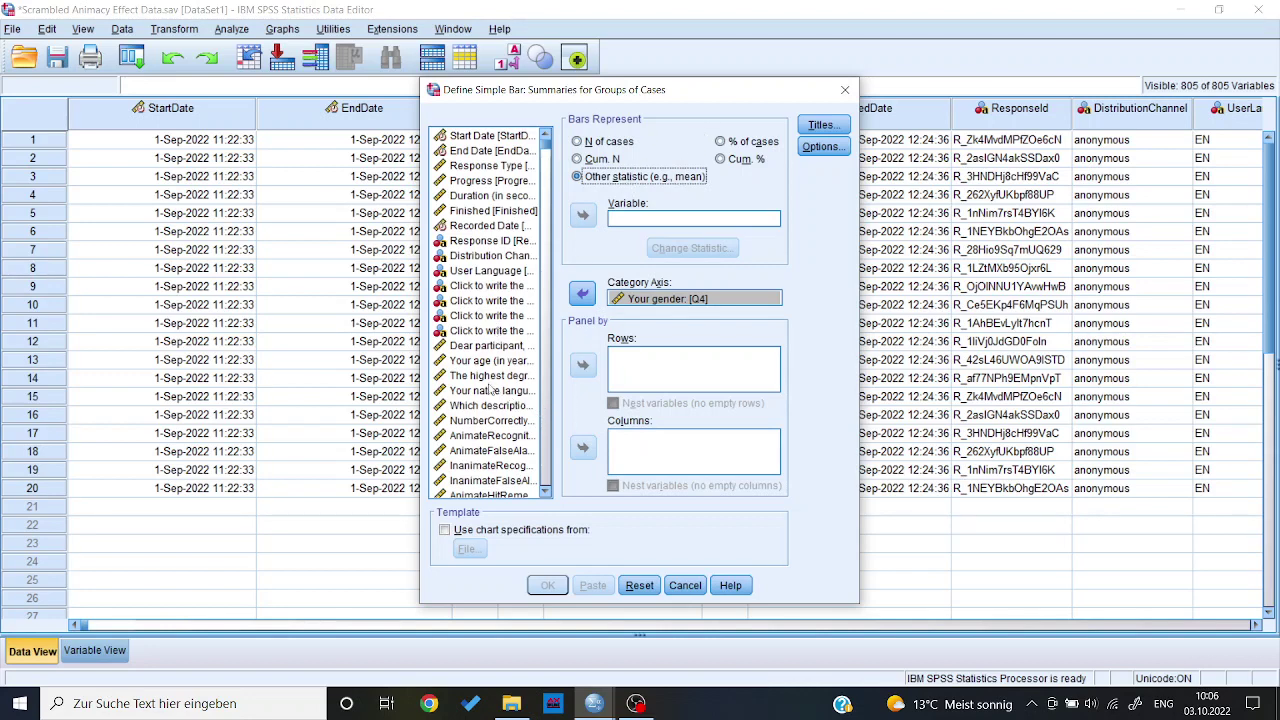
{"action": "left_click", "coordinate": [491, 424]}
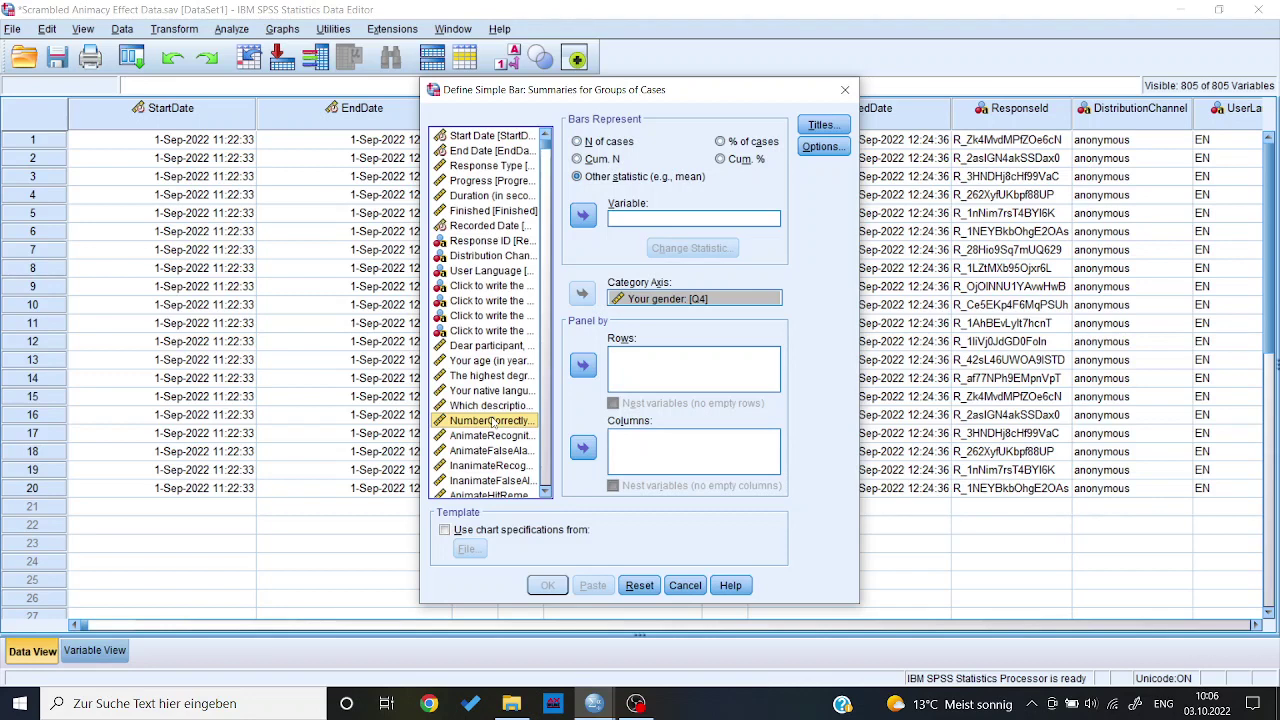
{"action": "left_click", "coordinate": [583, 215]}
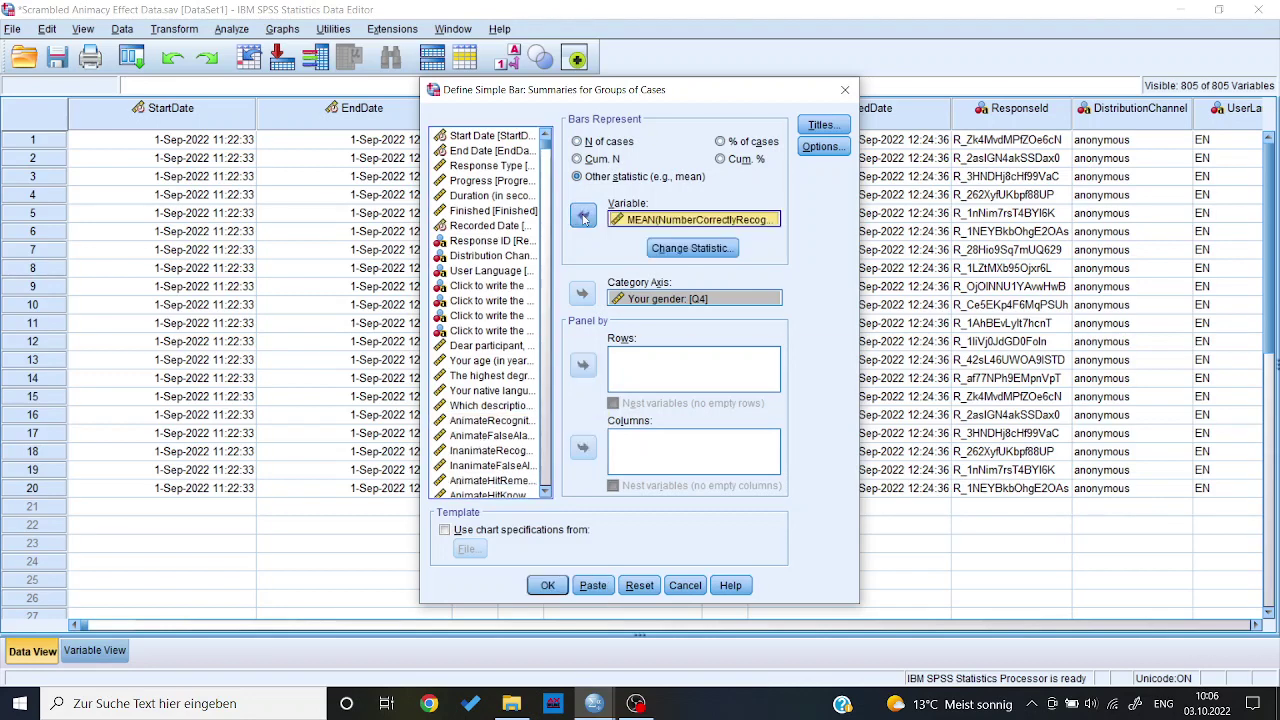
- Keep the Mean statistic and set error bars to Standard deviation with multiplier 1
{"action": "left_click", "coordinate": [690, 248]}
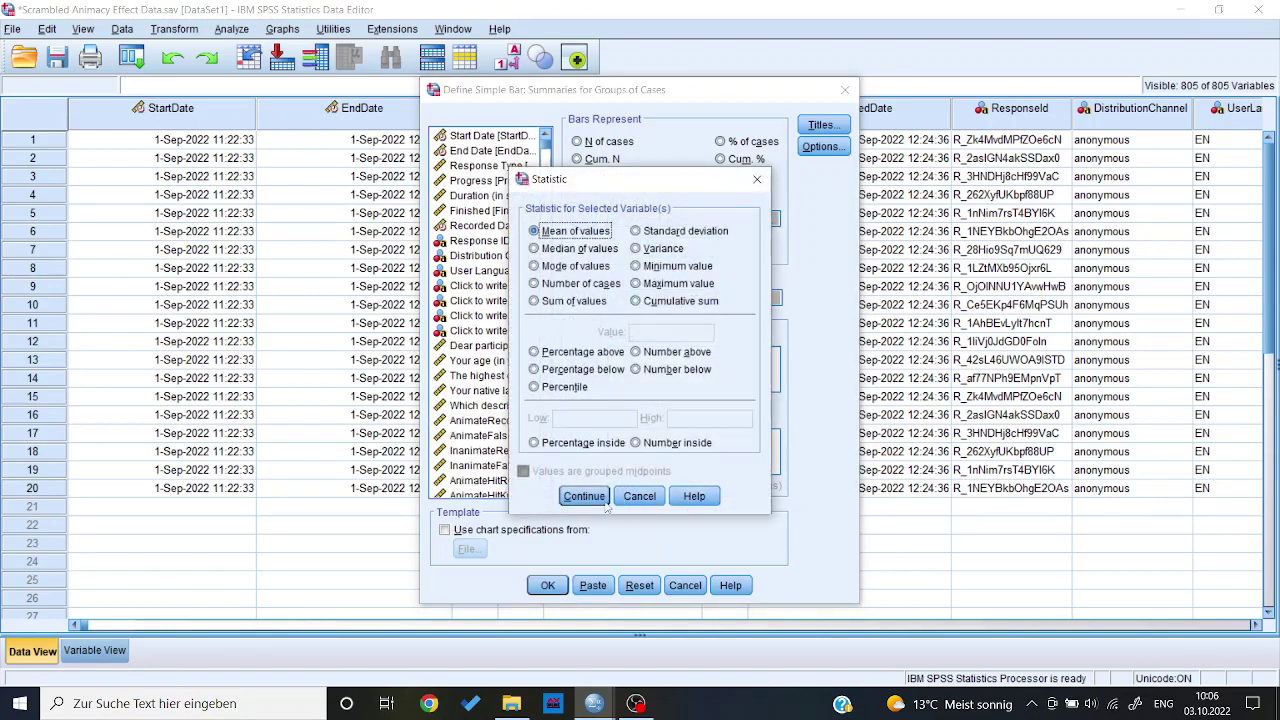
{"action": "left_click", "coordinate": [604, 503]}
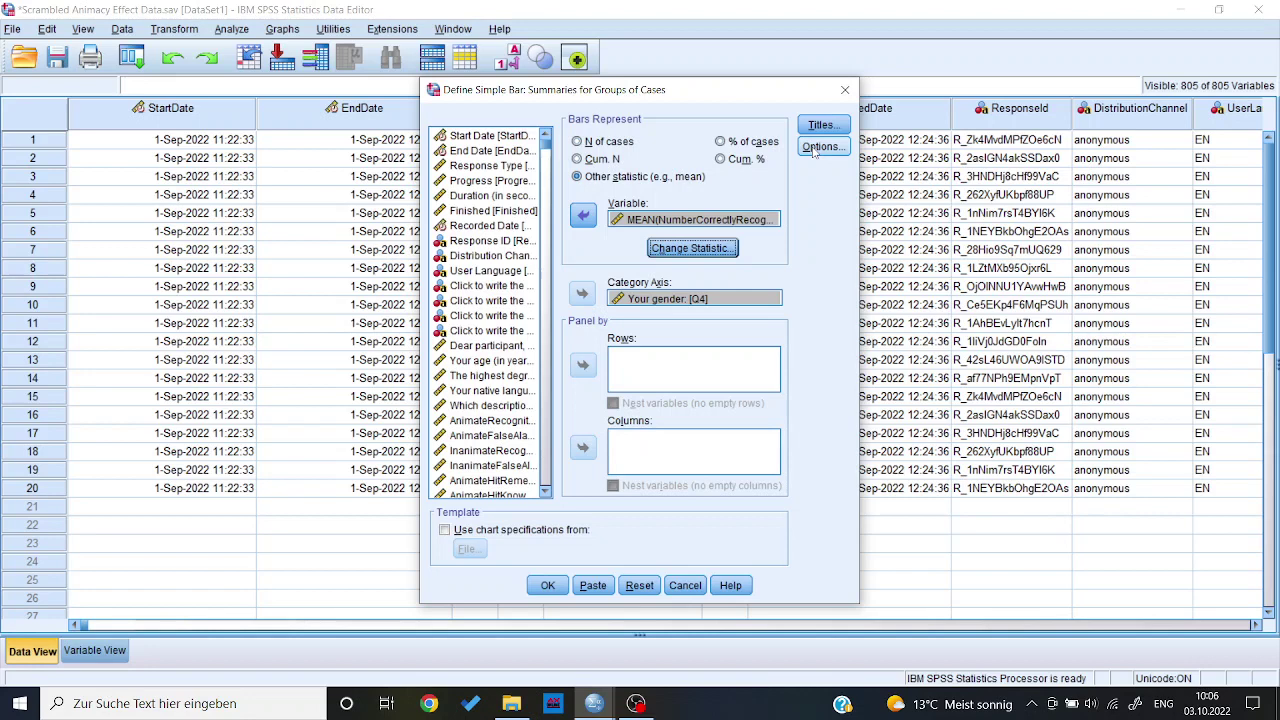
{"action": "left_click", "coordinate": [812, 148]}
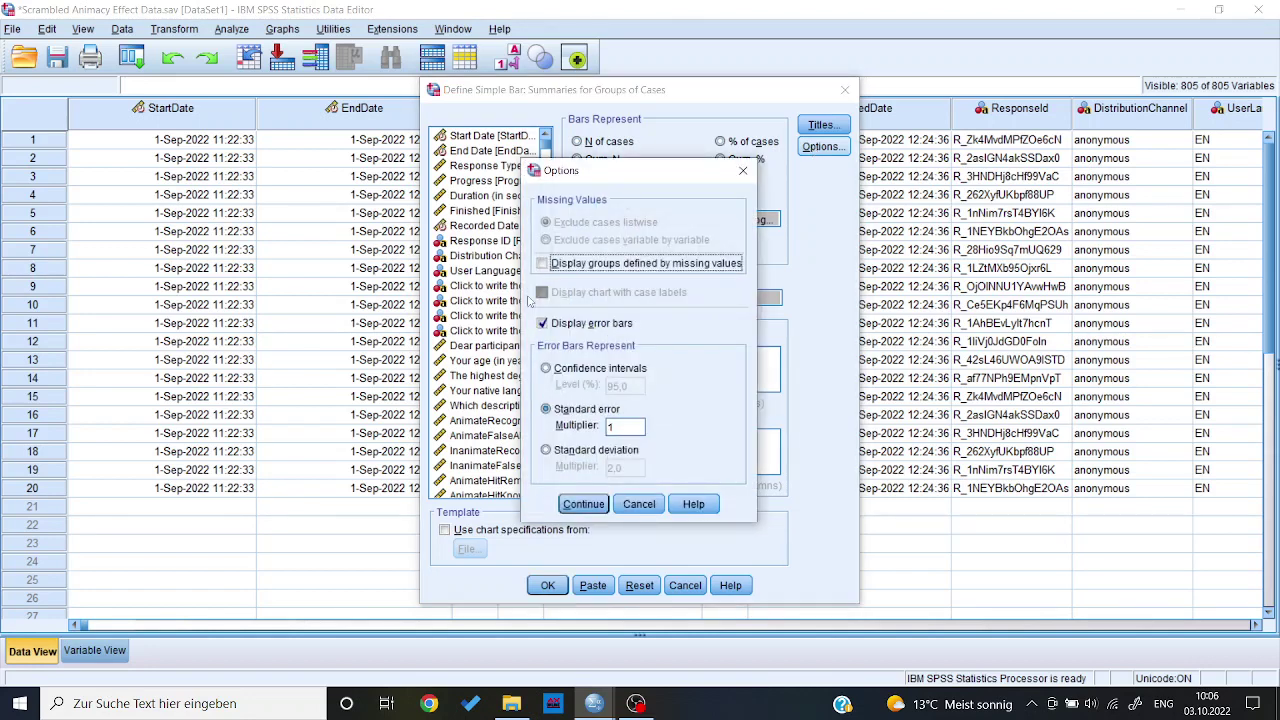
{"action": "left_click", "coordinate": [543, 323]}
{"action": "left_click", "coordinate": [547, 452]}
{"action": "left_click", "coordinate": [547, 452]}
{"action": "double_click", "coordinate": [622, 469]}
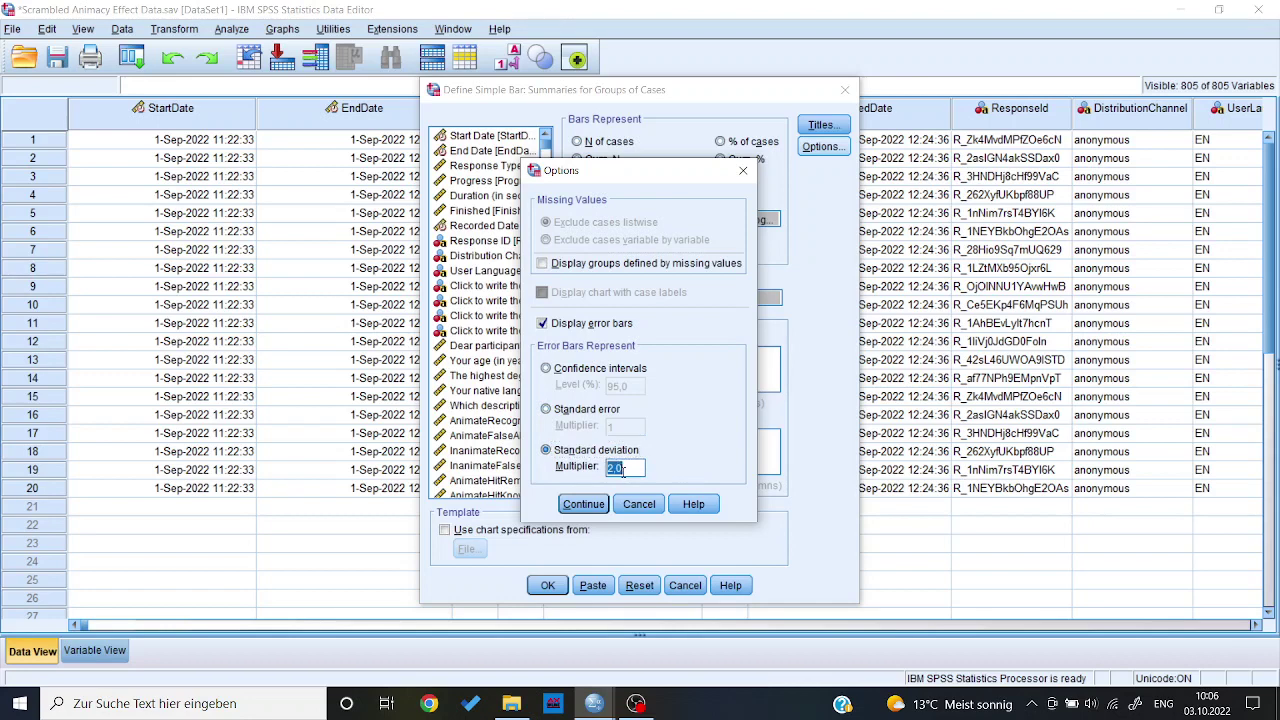
{"action": "type", "text": "1"}
{"action": "left_click", "coordinate": [600, 507]}
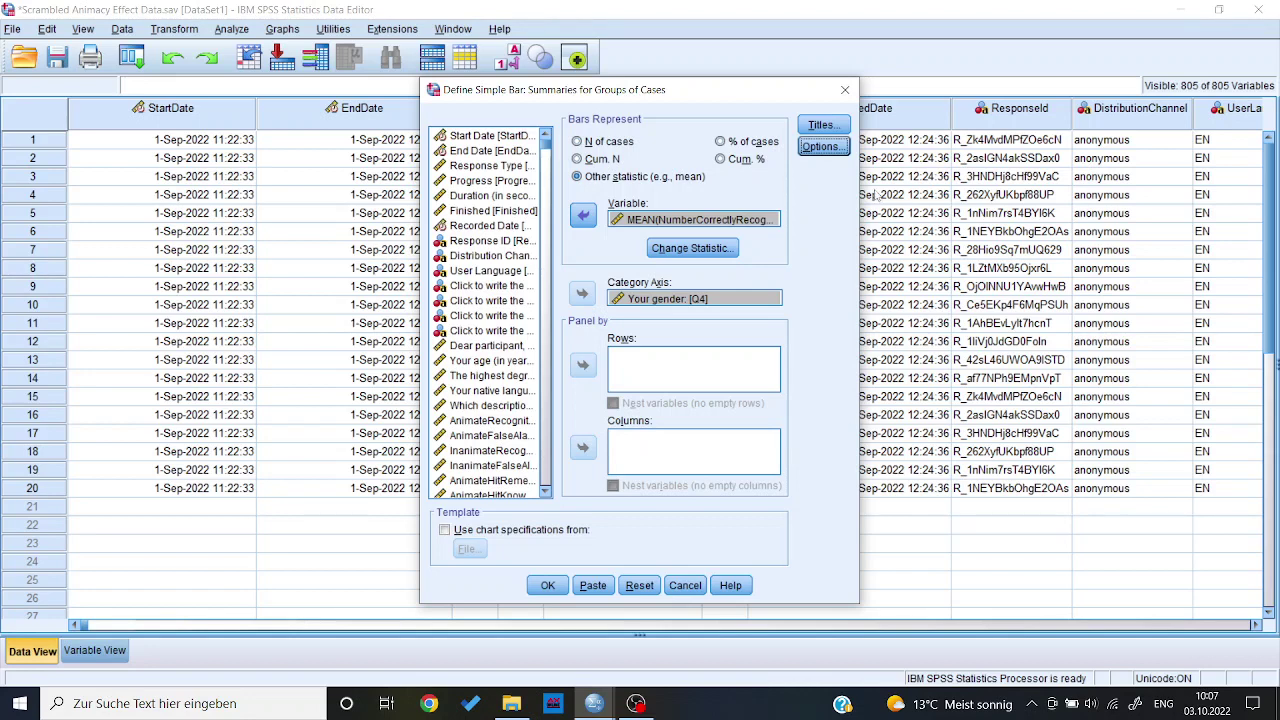
- Recheck the error bar options and create the gender bar chart
{"action": "left_click", "coordinate": [834, 152]}
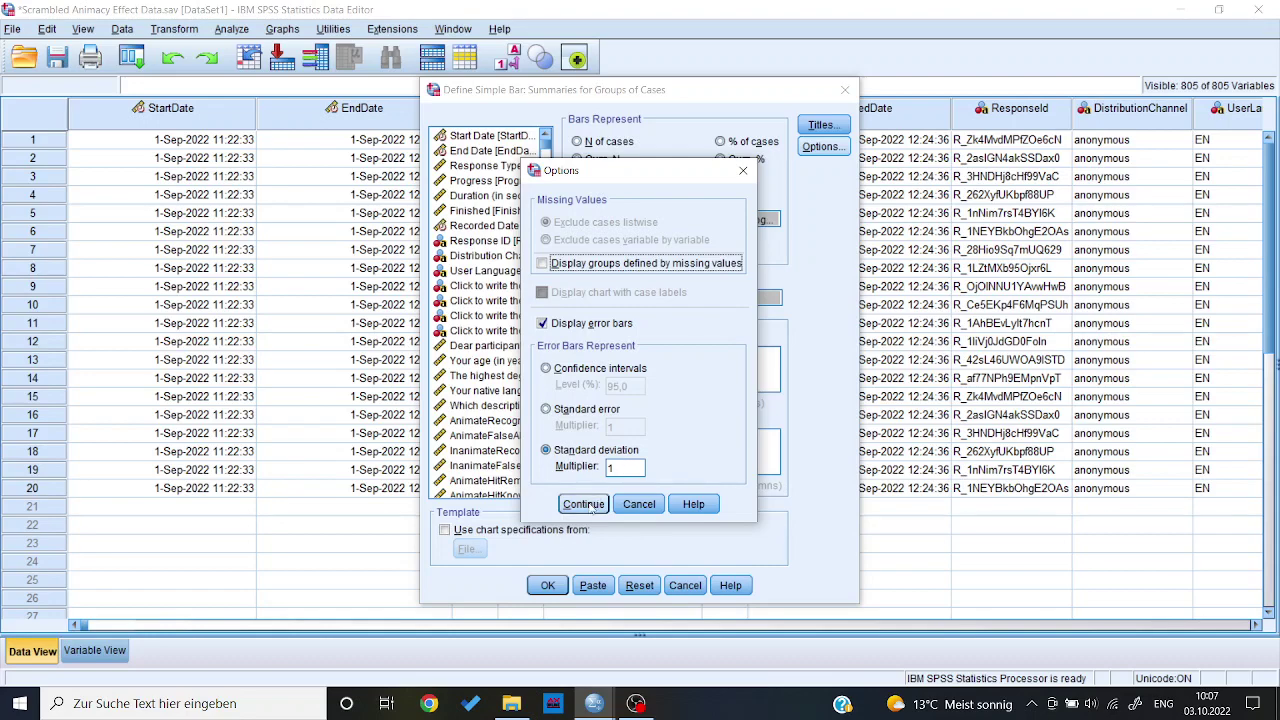
{"action": "left_click", "coordinate": [583, 504]}
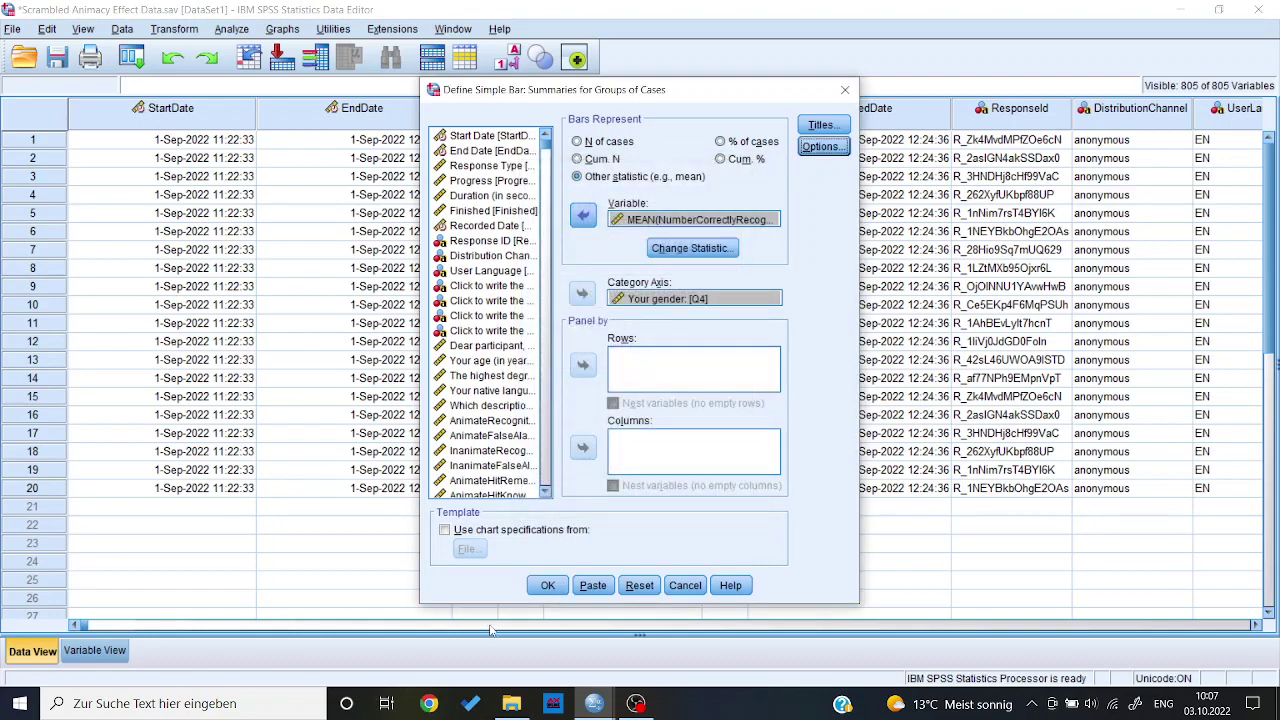
{"action": "left_click", "coordinate": [548, 587]}
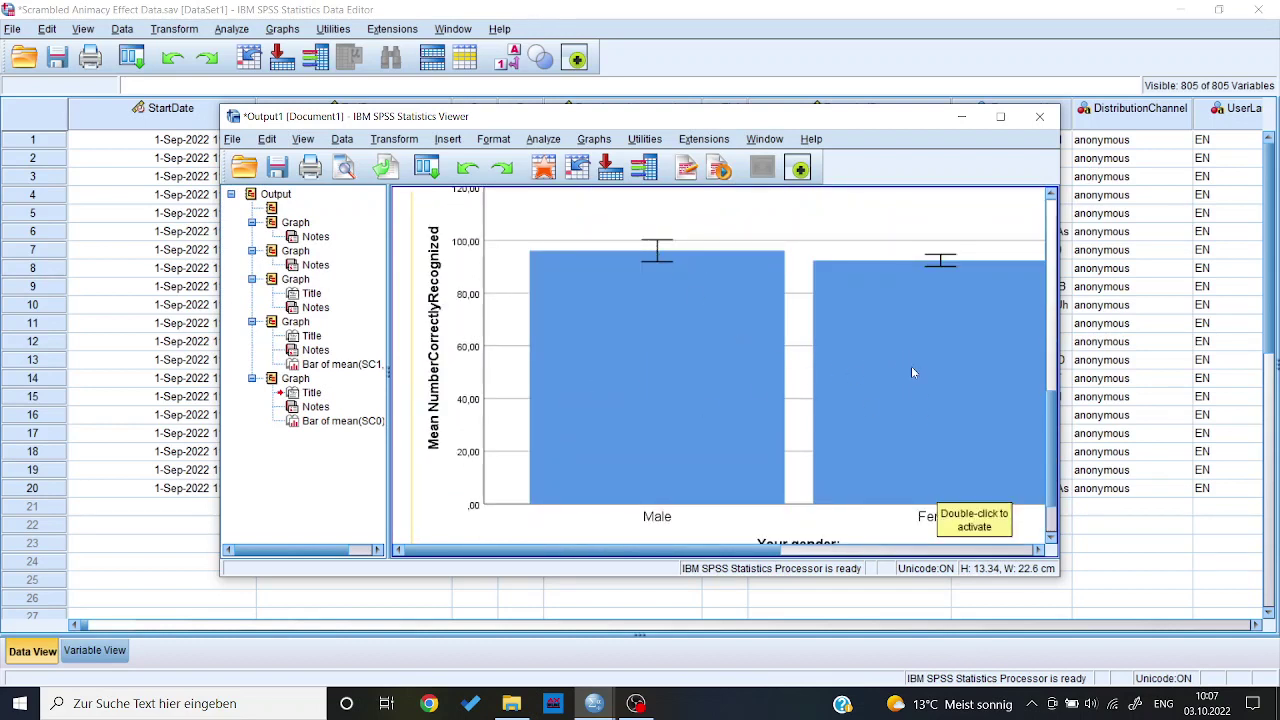
- In the Chart Editor, reduce the gender chart's bar width from 90% to 50%
{"action": "scroll", "coordinate": [880, 375], "scroll_direction": "down", "scroll_amount": 2}
{"action": "scroll", "coordinate": [878, 325], "scroll_direction": "up", "scroll_amount": 3}
{"action": "left_click", "coordinate": [681, 373]}
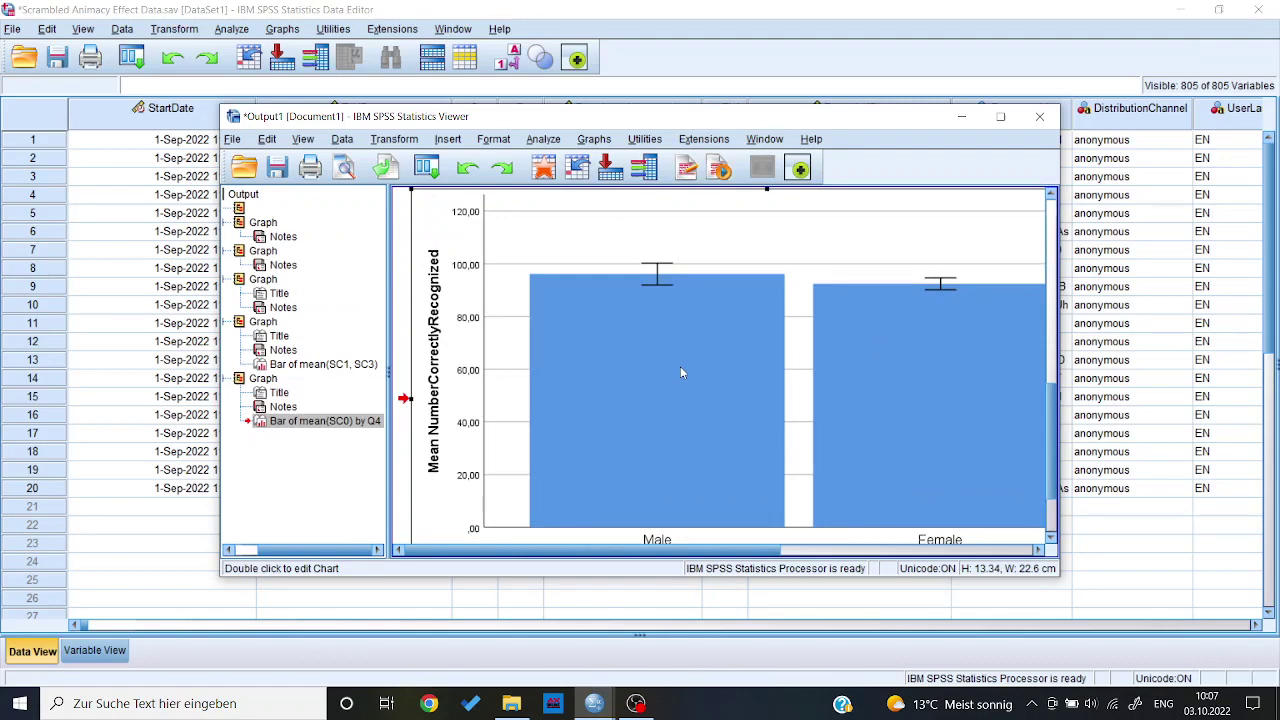
{"action": "double_click", "coordinate": [681, 373]}
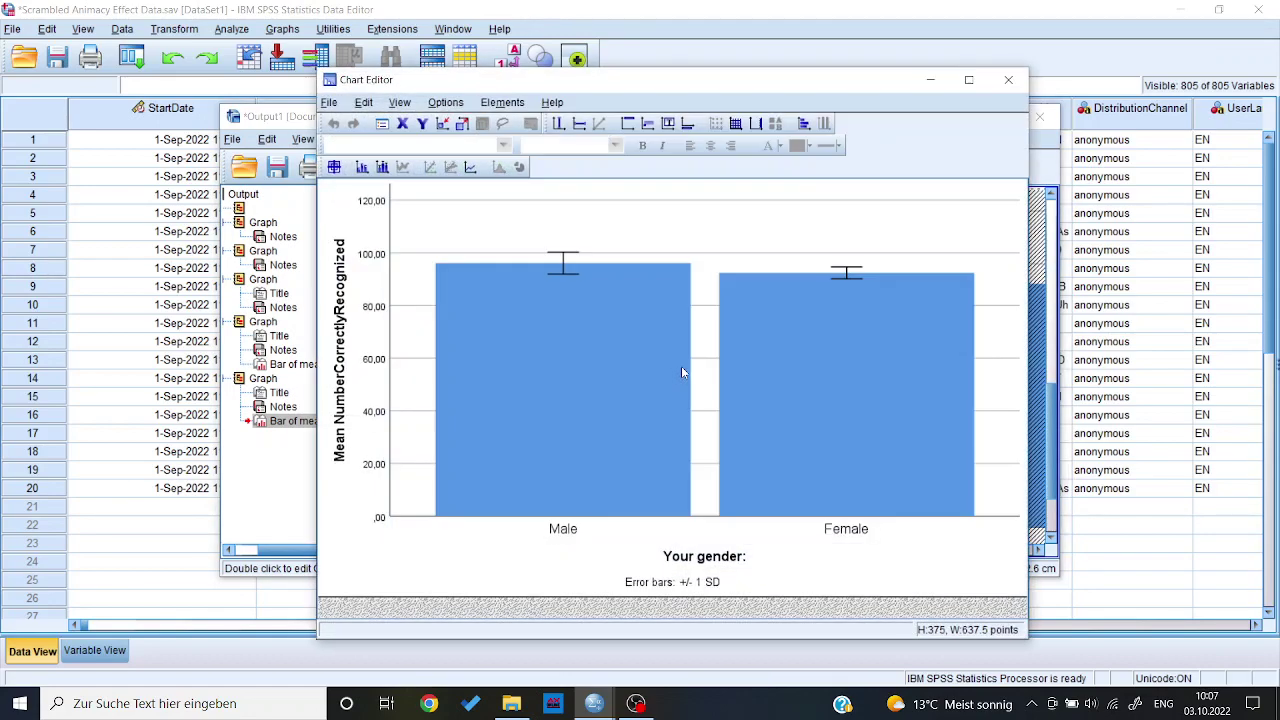
{"action": "double_click", "coordinate": [613, 372]}
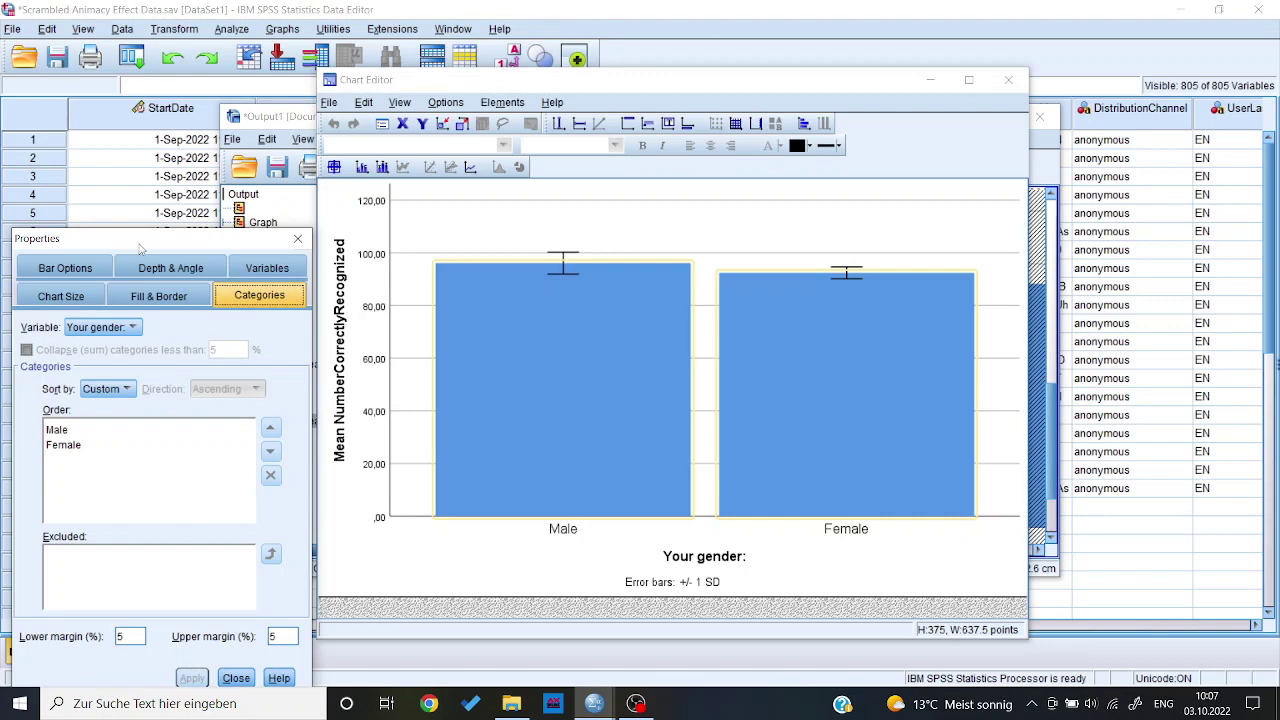
{"action": "left_click", "coordinate": [156, 272]}
{"action": "left_click", "coordinate": [80, 270]}
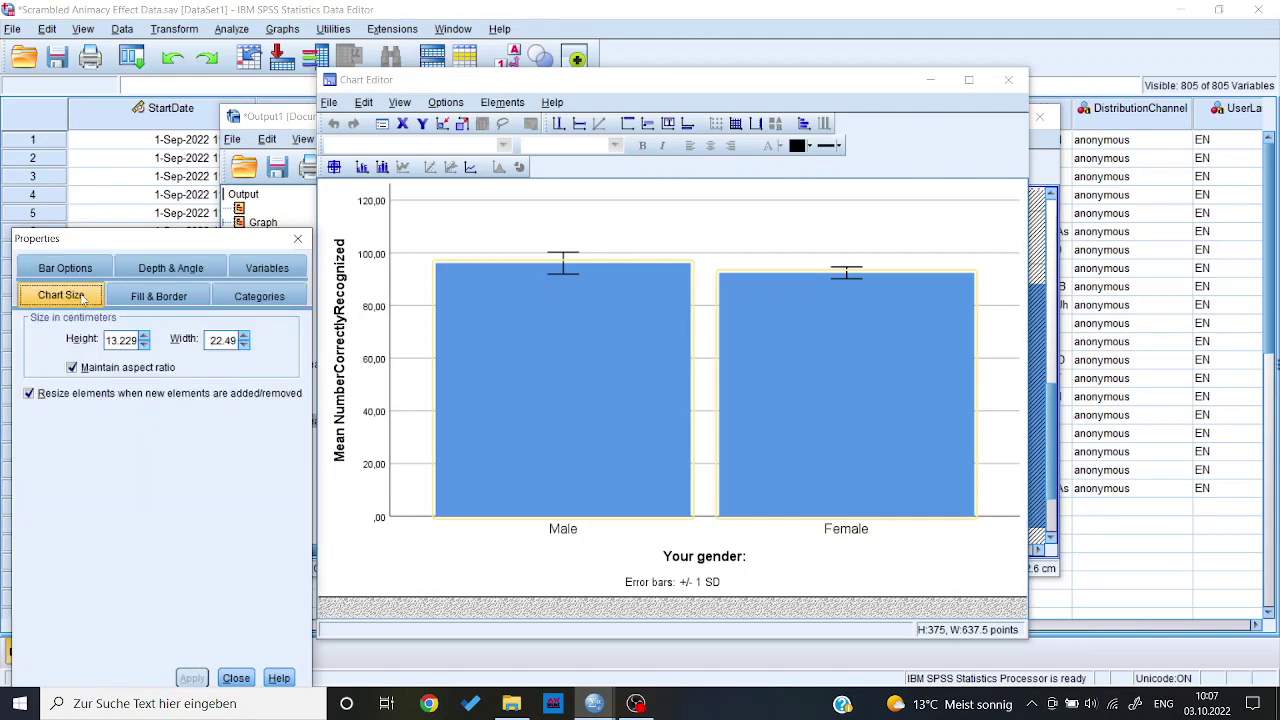
{"action": "left_click", "coordinate": [80, 268]}
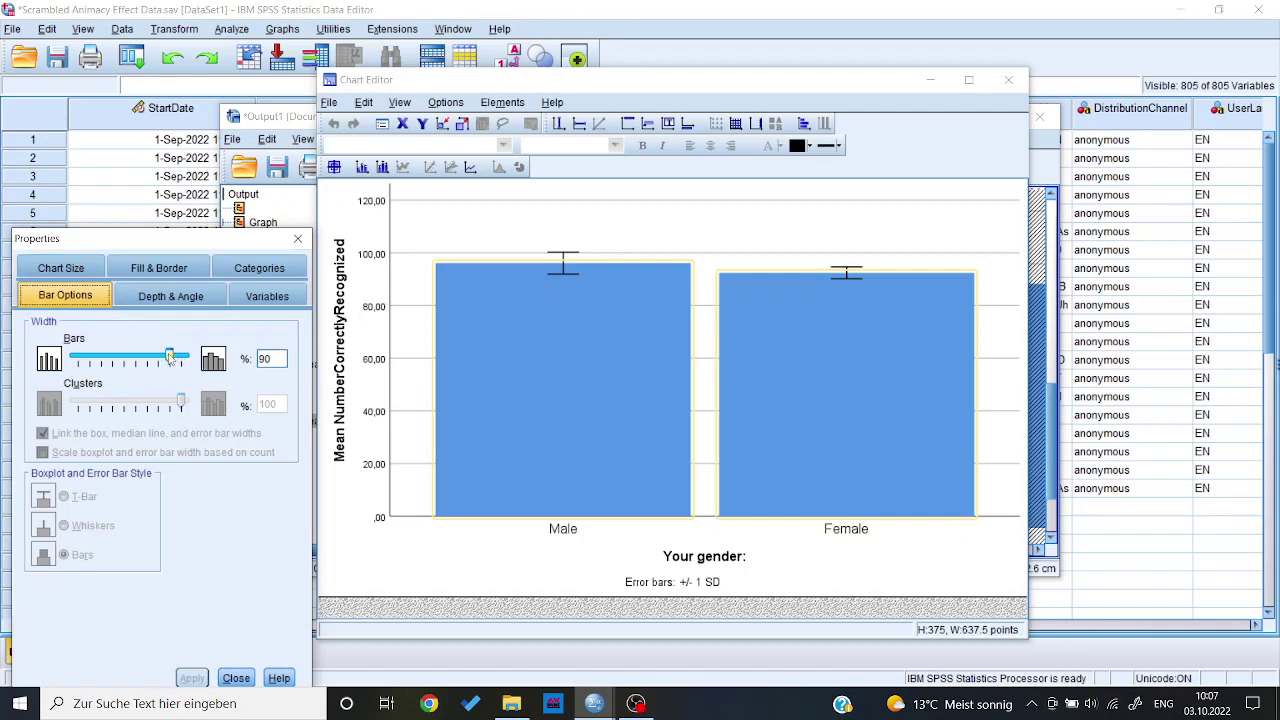
{"action": "left_click_drag", "start_coordinate": [170, 360], "coordinate": [124, 360]}
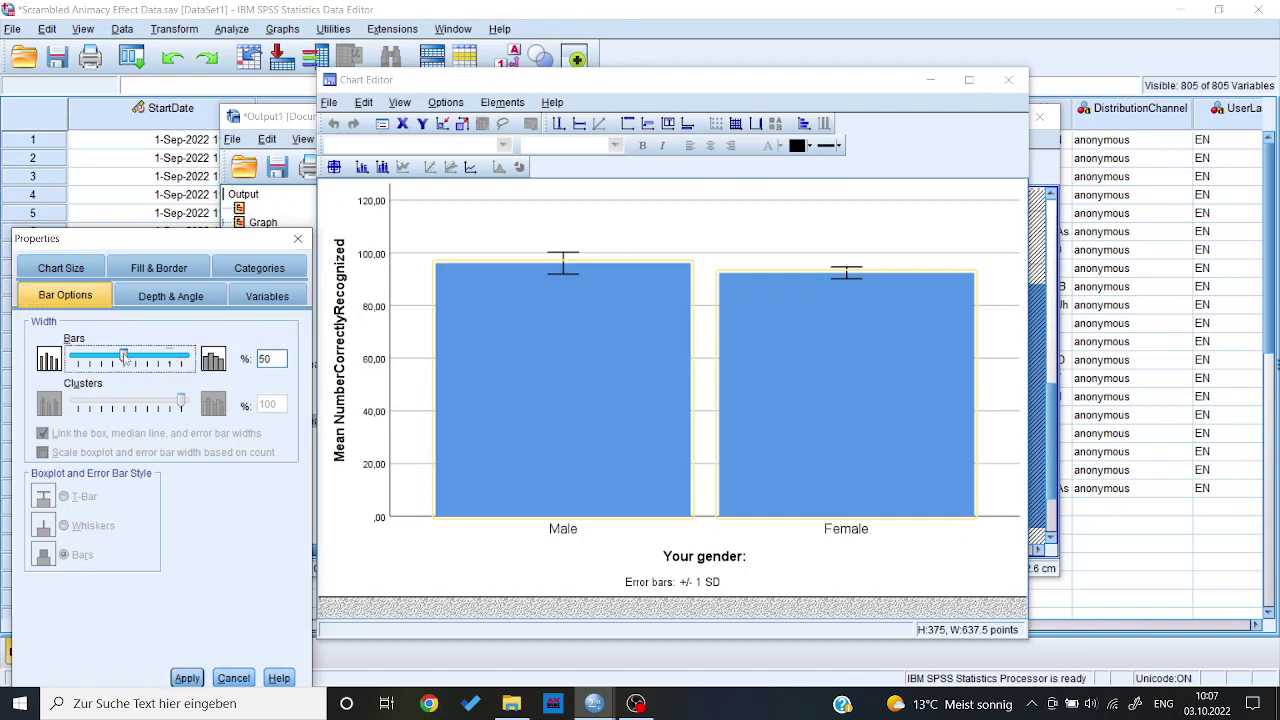
{"action": "left_click", "coordinate": [187, 679]}
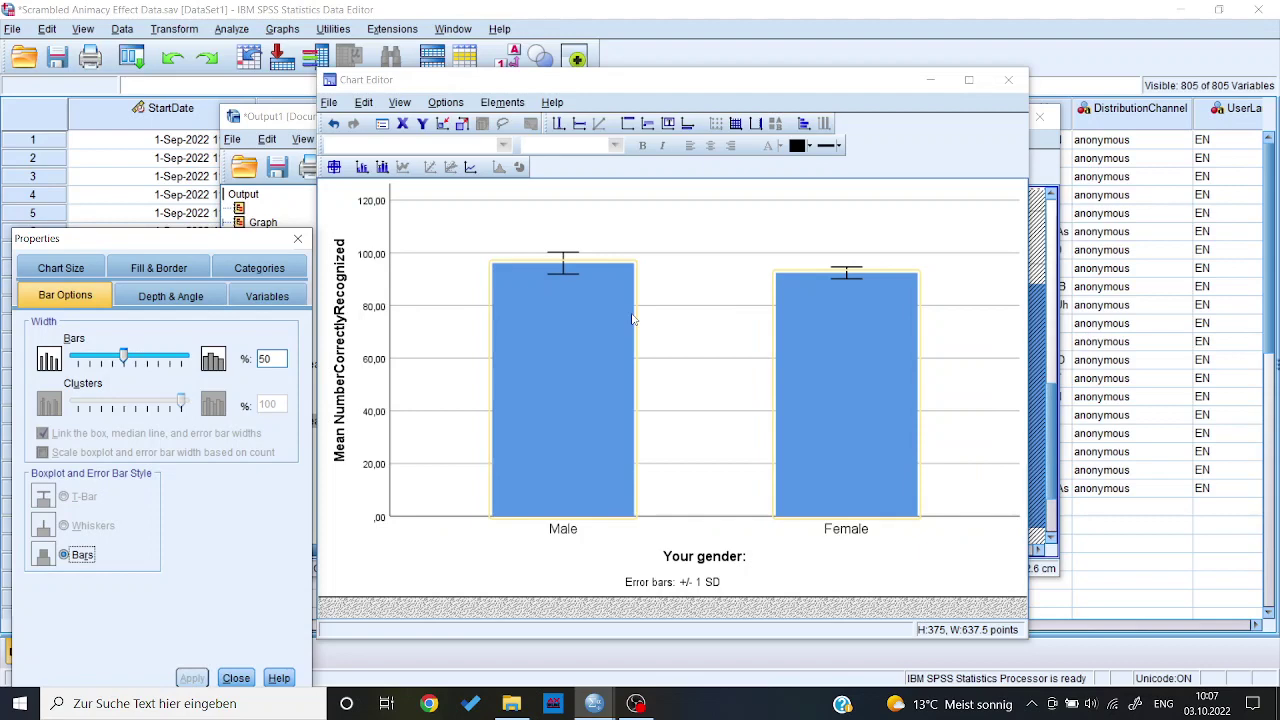
- Close the bar properties and Chart Editor, then switch to OBS Studio
{"action": "left_click", "coordinate": [297, 238]}
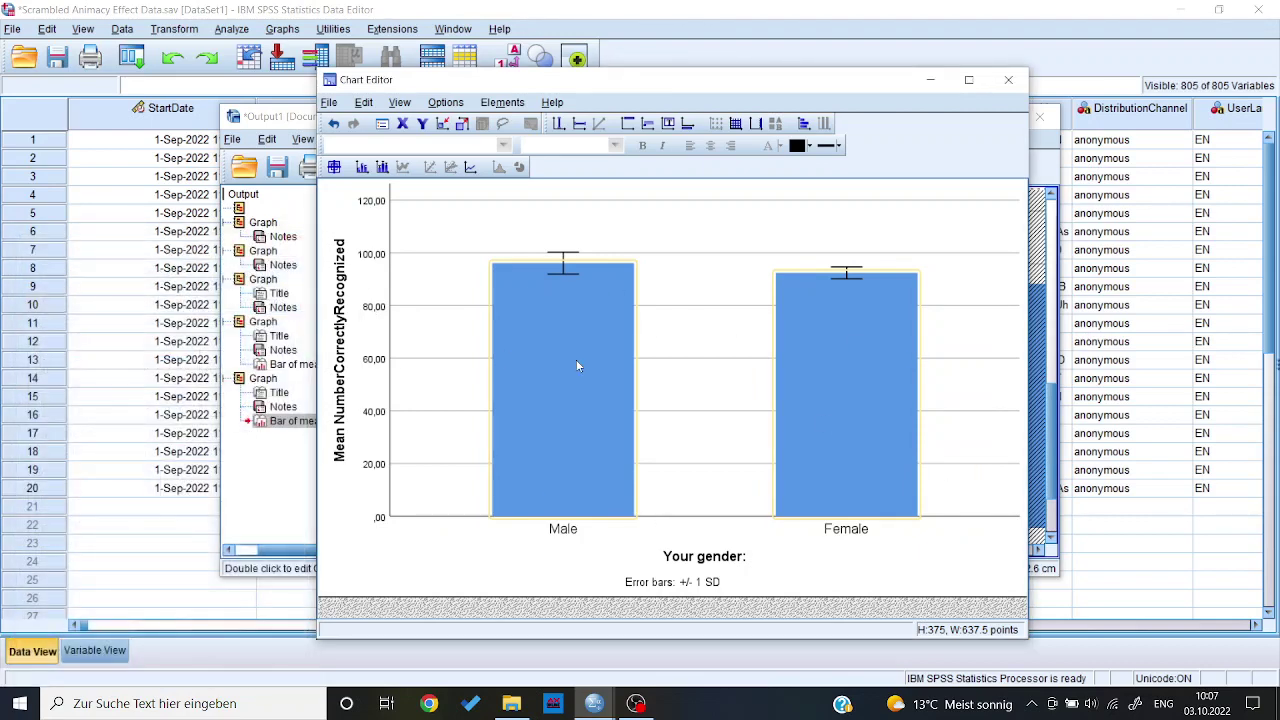
{"action": "left_click", "coordinate": [1007, 81]}
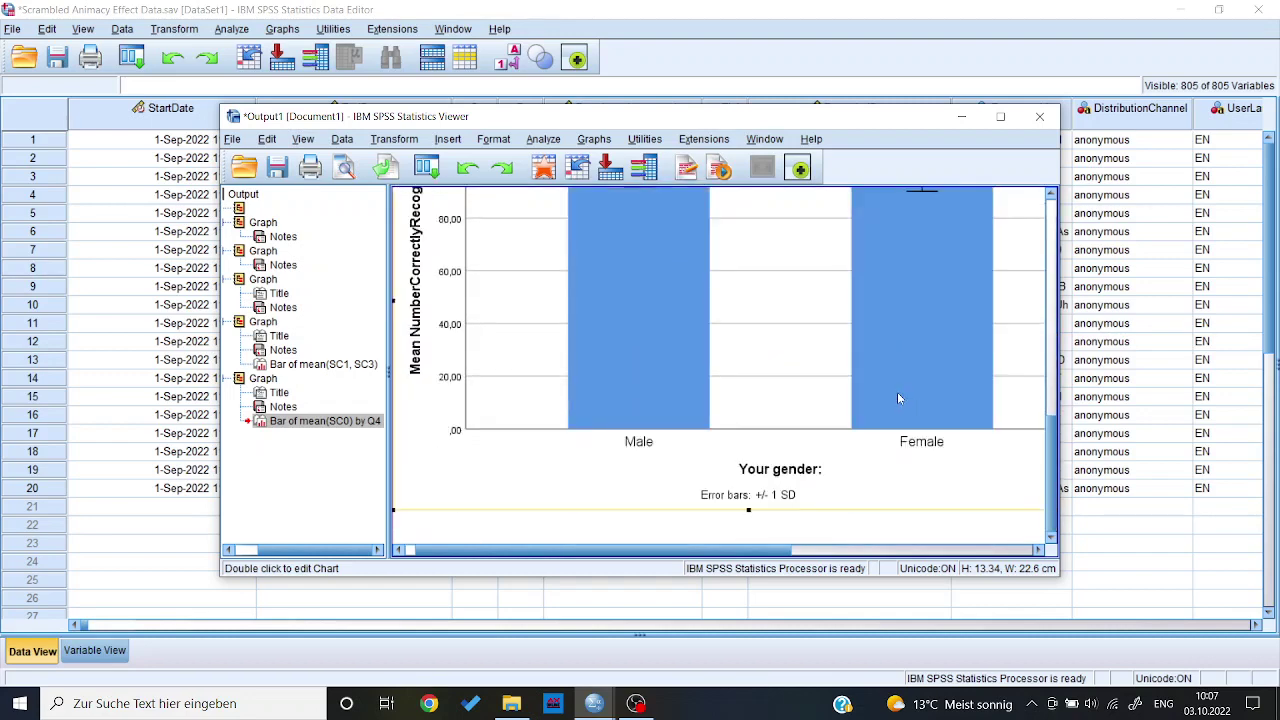
{"action": "left_click", "coordinate": [636, 703]}
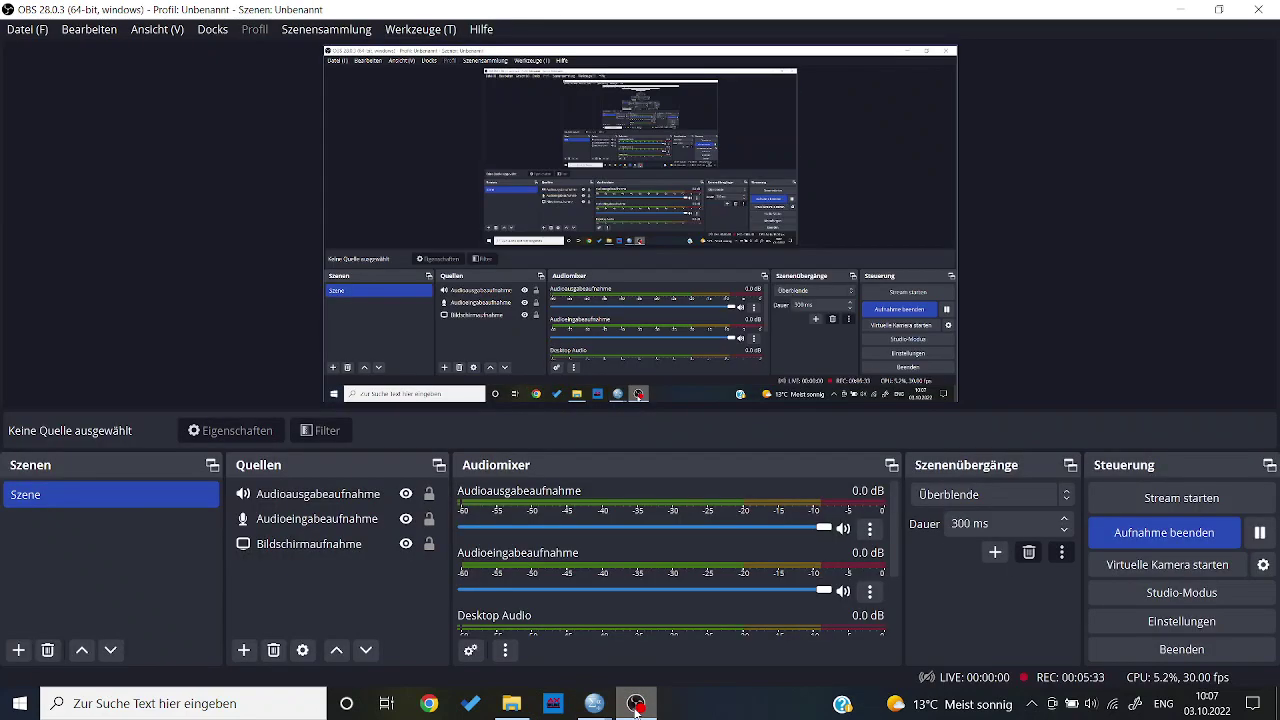